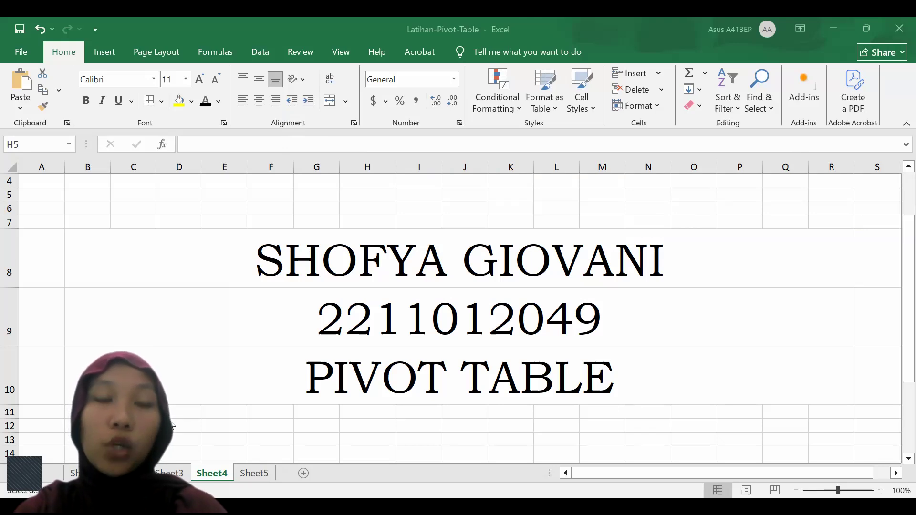
Select the whole sales data range A1:H101 on Sheet5, including the header row
{"action": "left_click", "coordinate": [253, 473]}
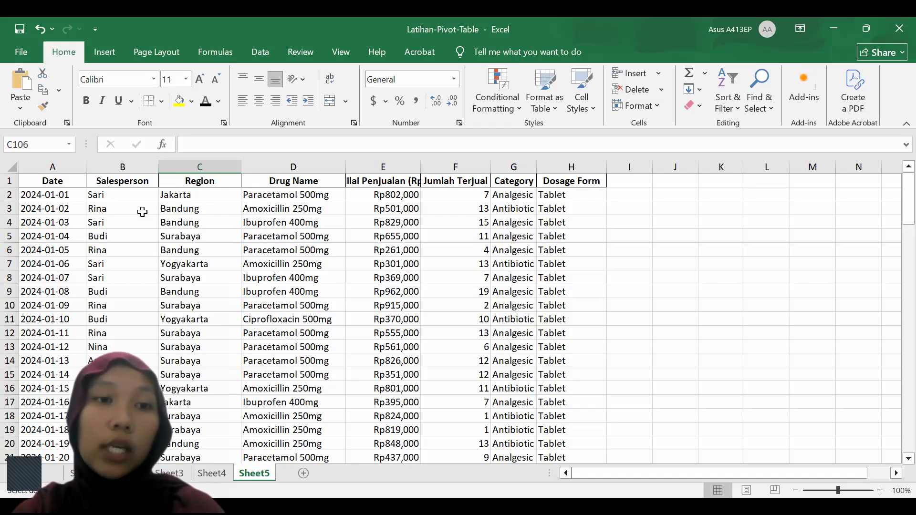
{"action": "left_click", "coordinate": [52, 180]}
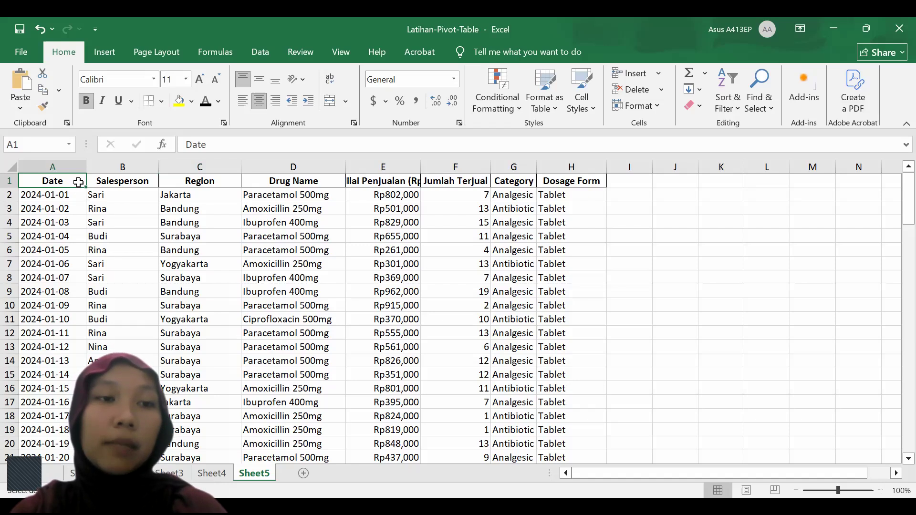
{"action": "left_click_drag", "start_coordinate": [89, 182], "coordinate": [569, 190]}
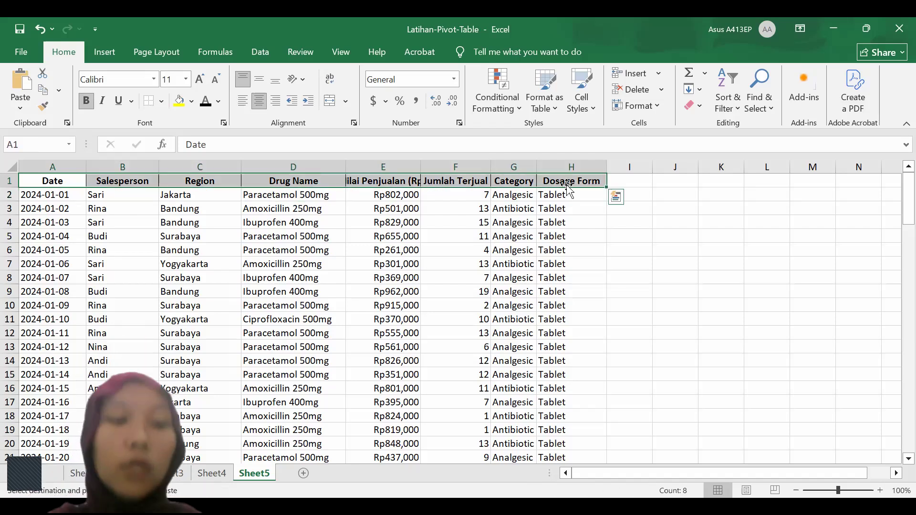
{"action": "key", "text": "ctrl+q"}
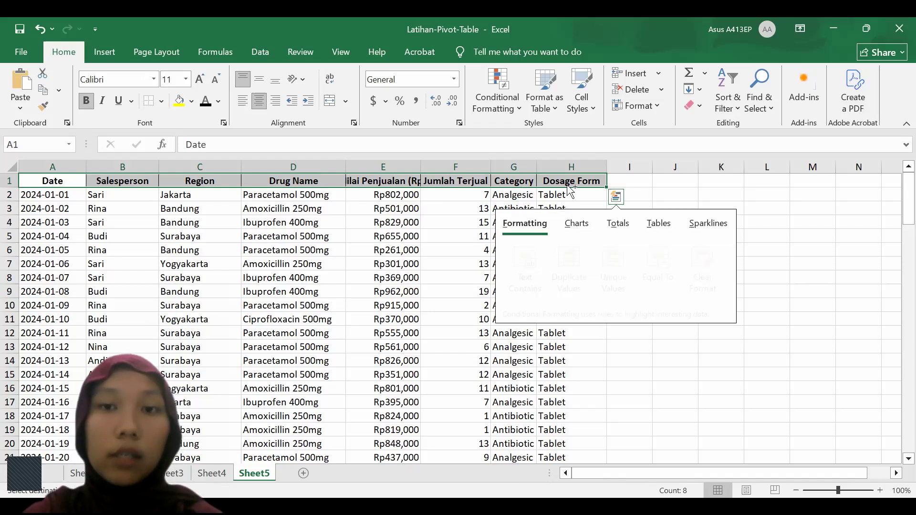
{"action": "left_click_drag", "start_coordinate": [62, 181], "coordinate": [572, 196]}
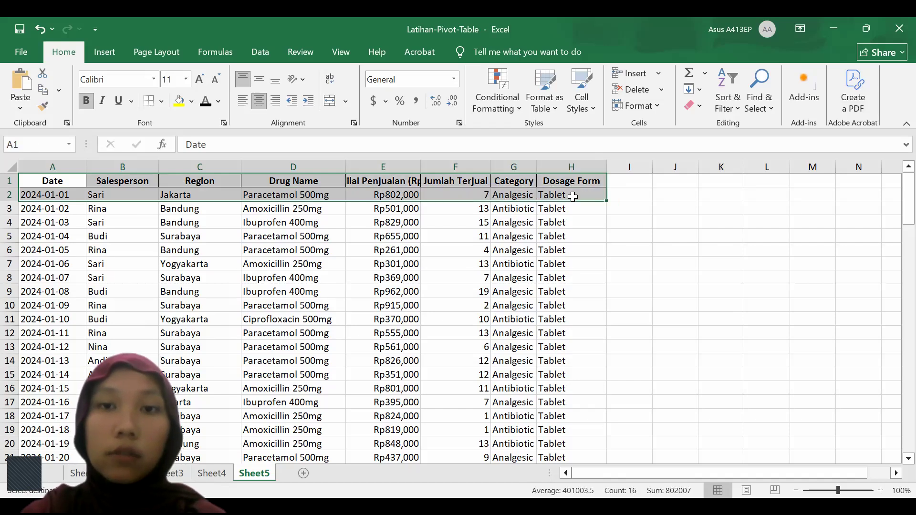
{"action": "key", "text": "ctrl+shift+Down"}
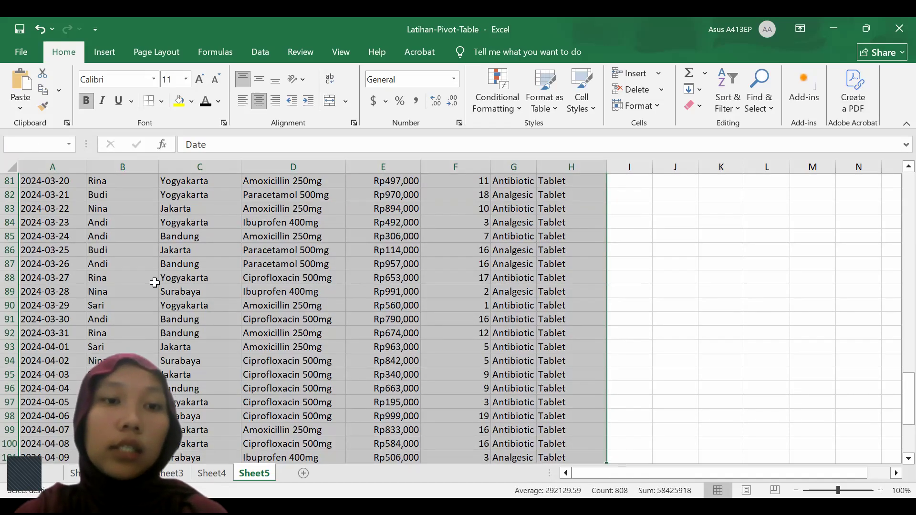
{"action": "scroll", "coordinate": [154, 282], "scroll_direction": "up", "scroll_amount": 6}
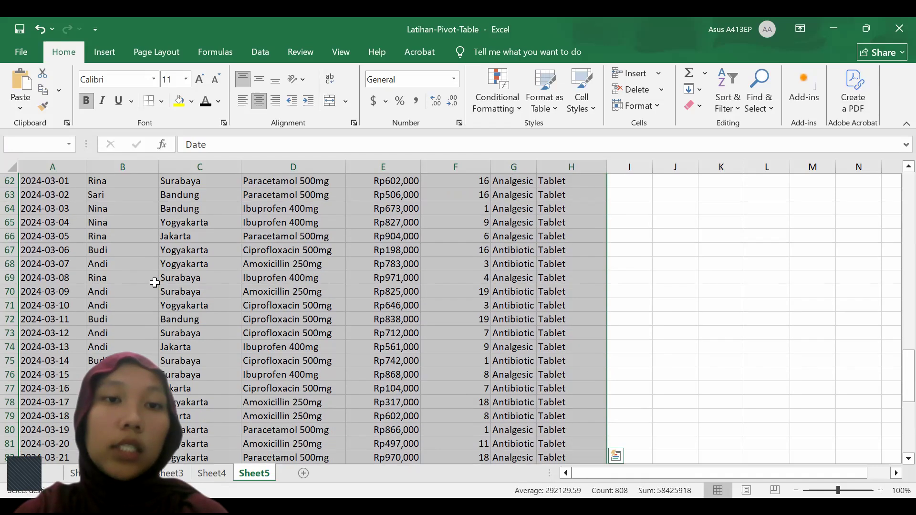
Create a PivotTable from the selected range, placed on the existing worksheet at cell J5
{"action": "left_click", "coordinate": [99, 58]}
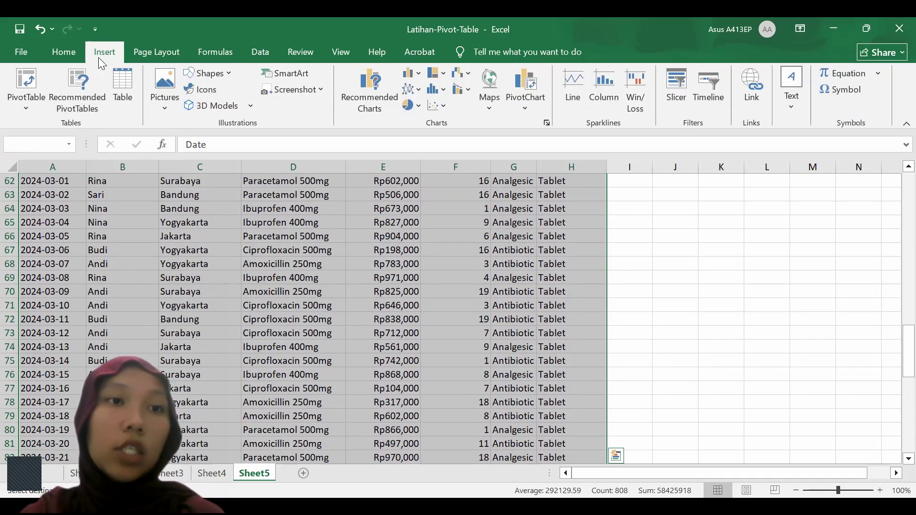
{"action": "left_click", "coordinate": [22, 103]}
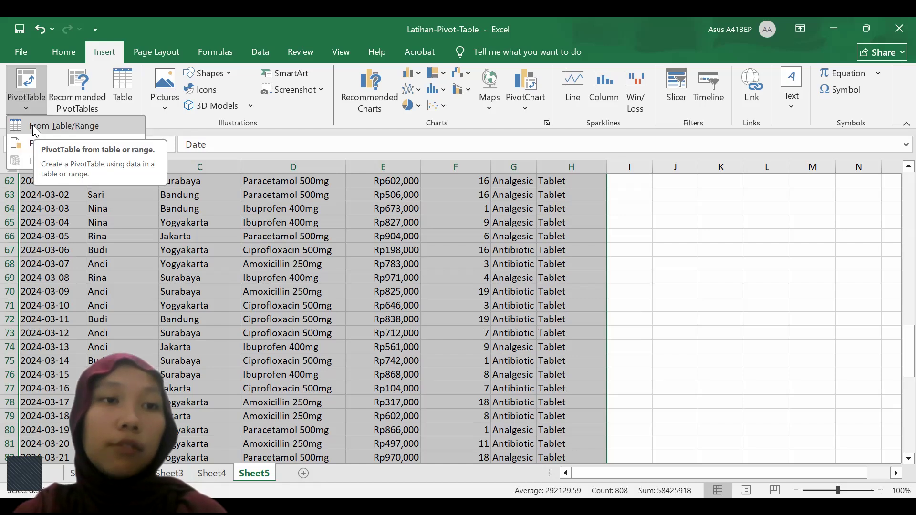
{"action": "left_click", "coordinate": [32, 125]}
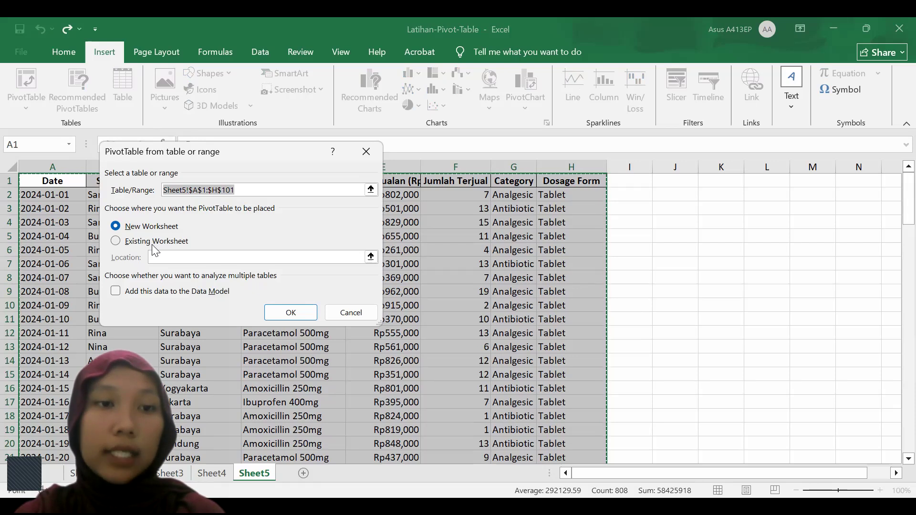
{"action": "left_click", "coordinate": [118, 241]}
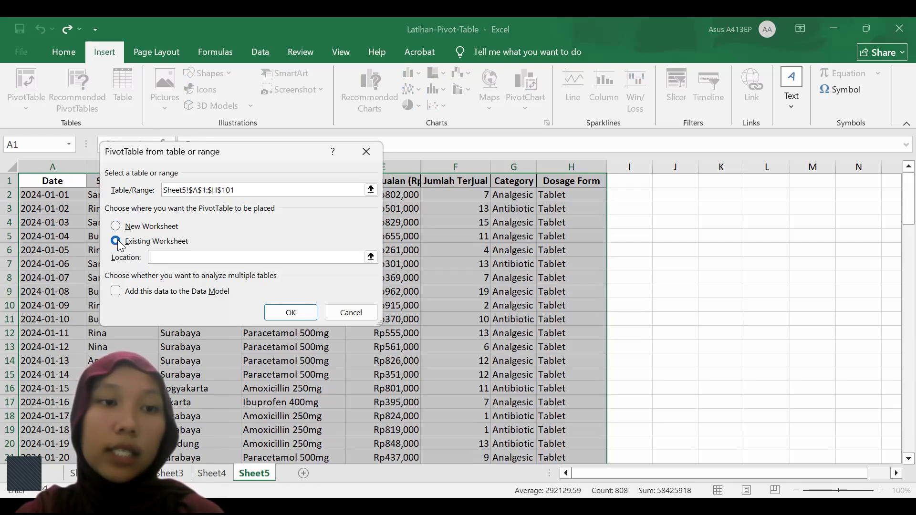
{"action": "left_click", "coordinate": [158, 257]}
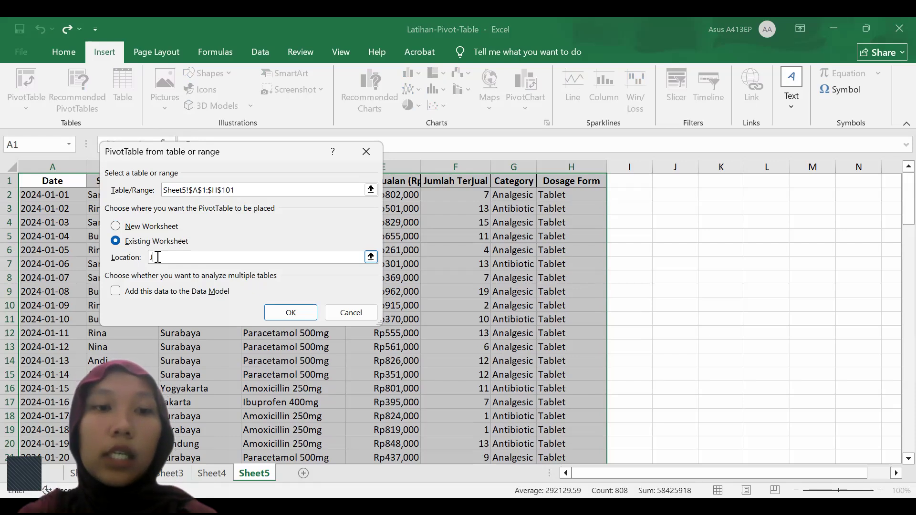
{"action": "type", "text": "J5"}
{"action": "left_click", "coordinate": [291, 312]}
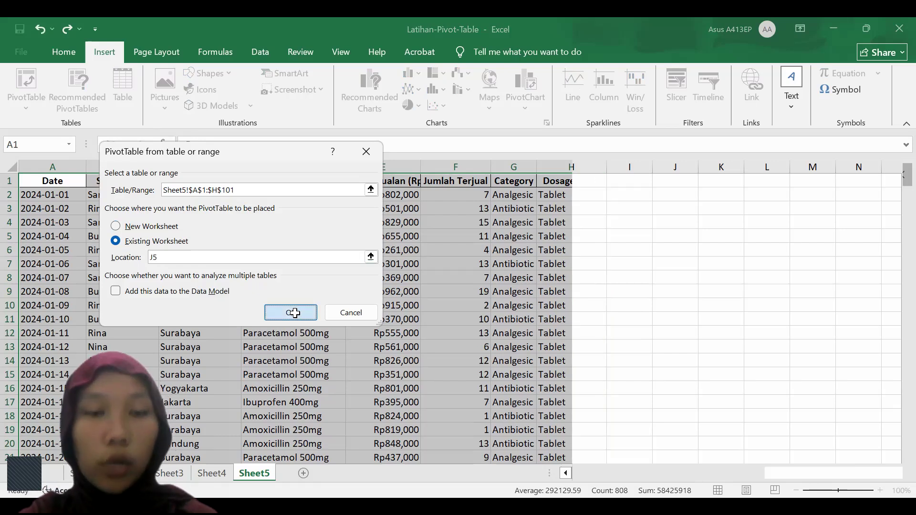
Add Salesperson and then Drug Name as row fields of the PivotTable
{"action": "scroll", "coordinate": [411, 292], "scroll_direction": "right", "scroll_amount": 5}
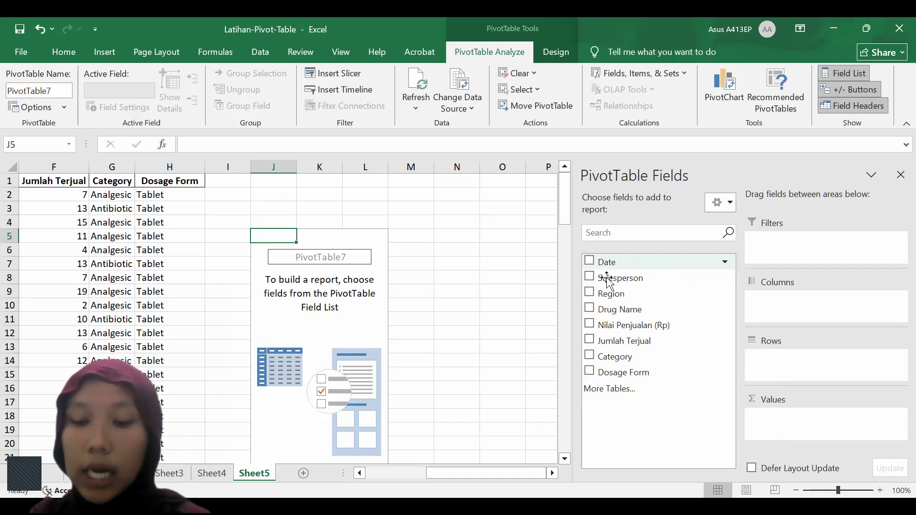
{"action": "left_click_drag", "start_coordinate": [609, 281], "coordinate": [773, 362]}
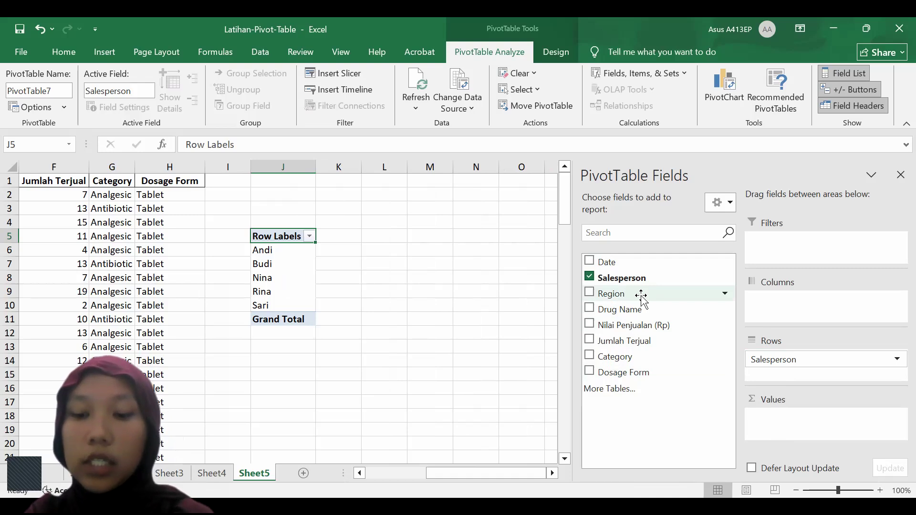
{"action": "left_click_drag", "start_coordinate": [642, 298], "coordinate": [637, 294]}
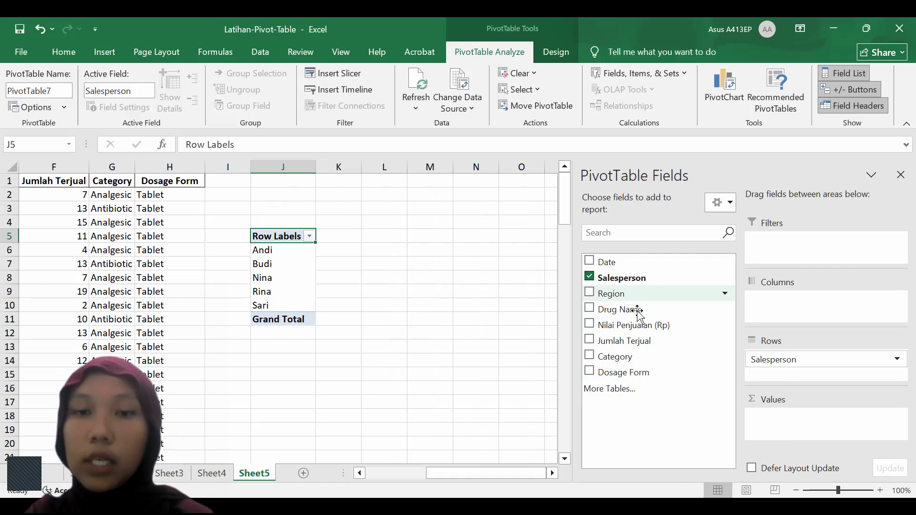
{"action": "left_click_drag", "start_coordinate": [638, 311], "coordinate": [782, 376]}
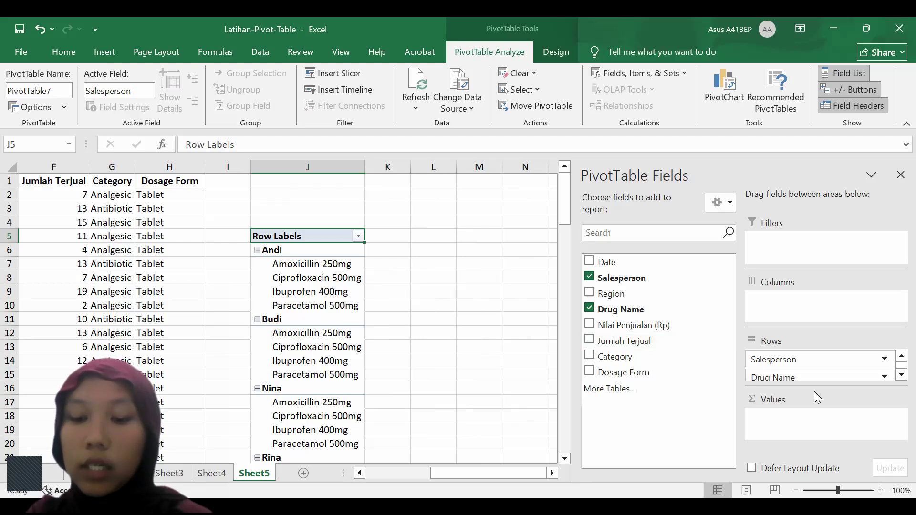
Add Nilai Penjualan (Rp) and Jumlah Terjual as summed values and Region as a column field
{"action": "left_click_drag", "start_coordinate": [677, 328], "coordinate": [797, 423]}
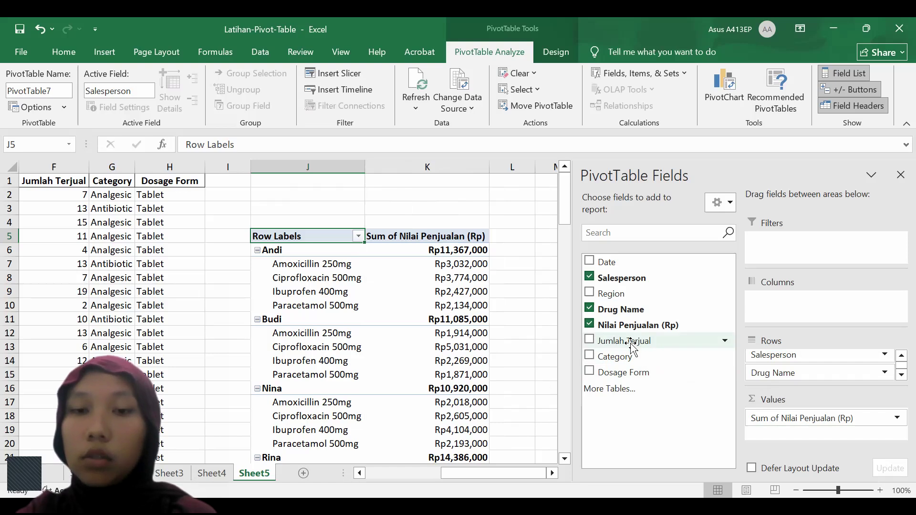
{"action": "left_click_drag", "start_coordinate": [632, 347], "coordinate": [761, 437]}
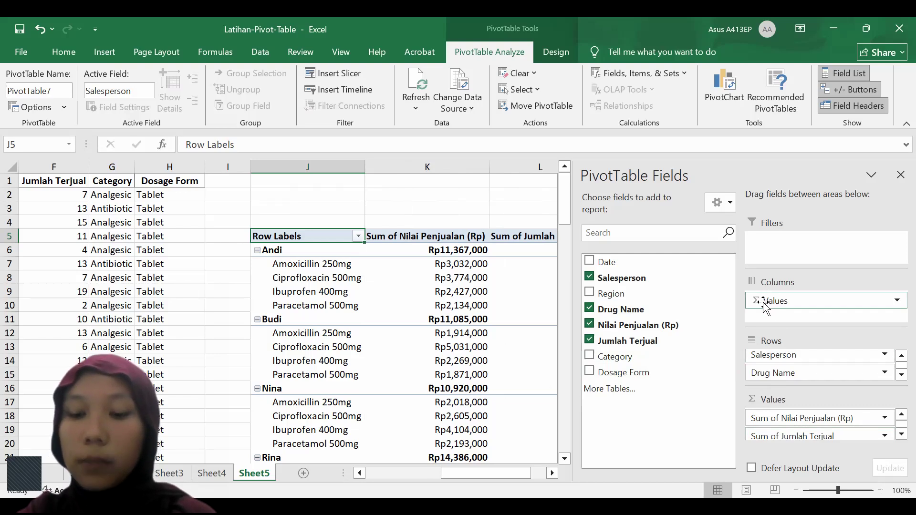
{"action": "left_click_drag", "start_coordinate": [640, 298], "coordinate": [787, 315]}
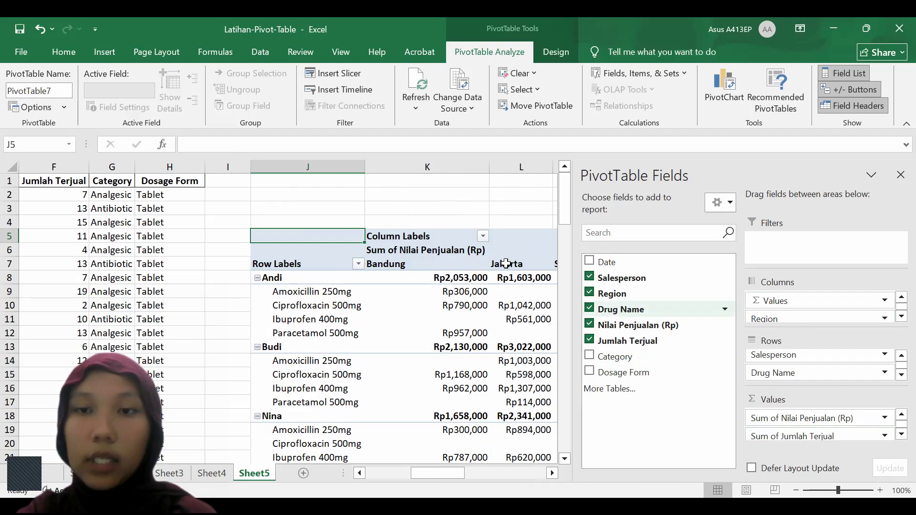
{"action": "scroll", "coordinate": [408, 293], "scroll_direction": "right", "scroll_amount": 5}
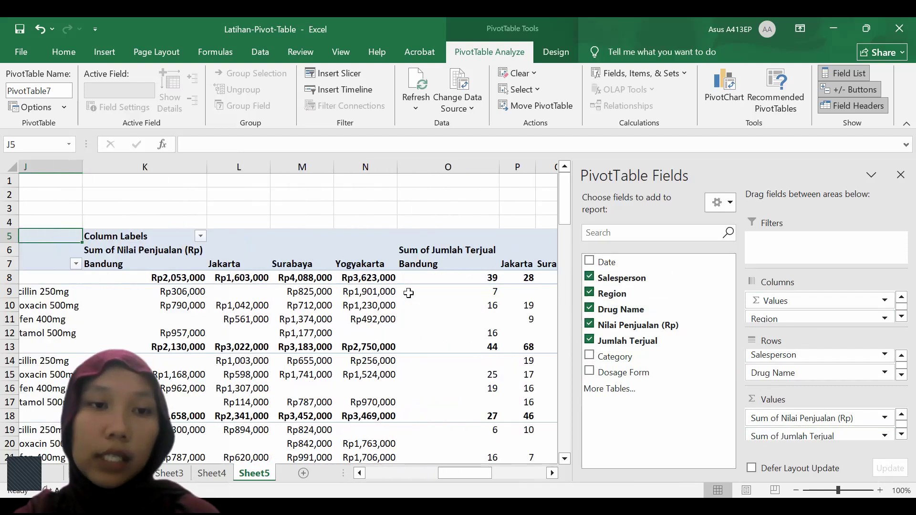
{"action": "scroll", "coordinate": [408, 293], "scroll_direction": "left", "scroll_amount": 2}
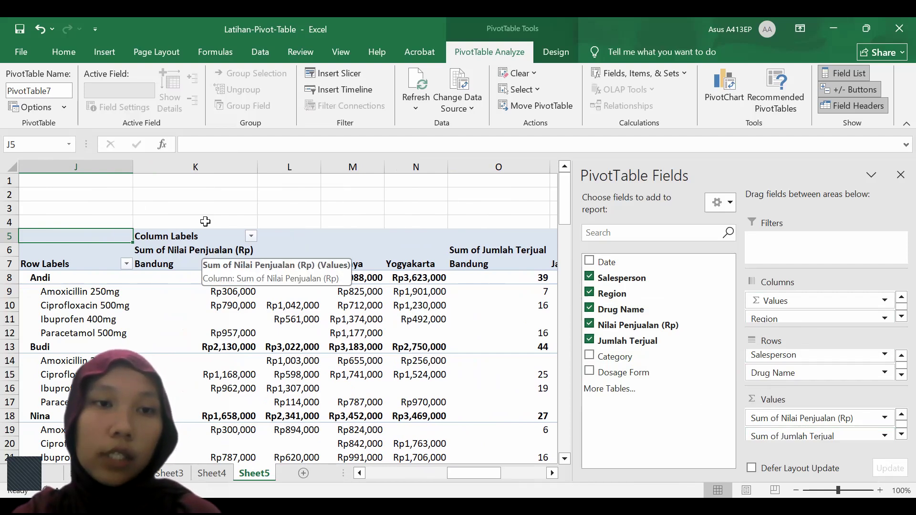
Try to rename the Sum of Nilai Penjualan (Rp) value field as "Nilai Penjualan (Rp)"
{"action": "left_click", "coordinate": [205, 250]}
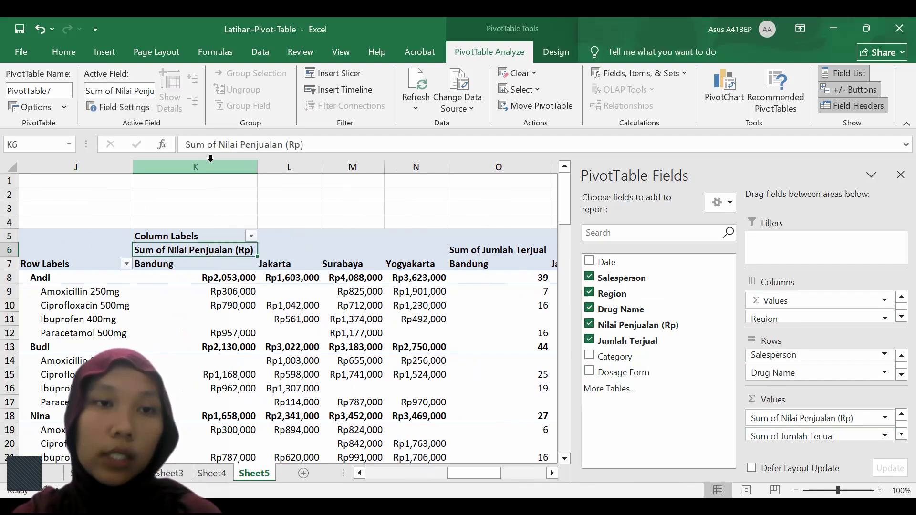
{"action": "left_click", "coordinate": [885, 419]}
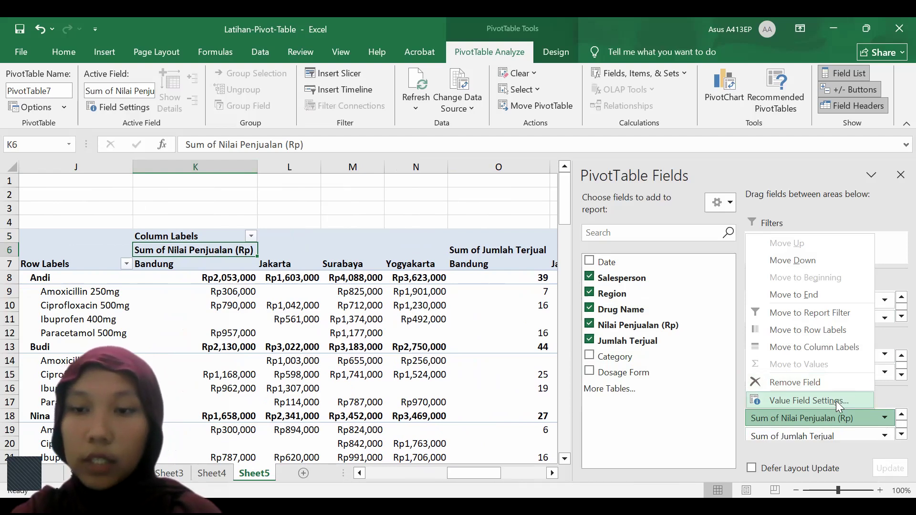
{"action": "left_click", "coordinate": [836, 401]}
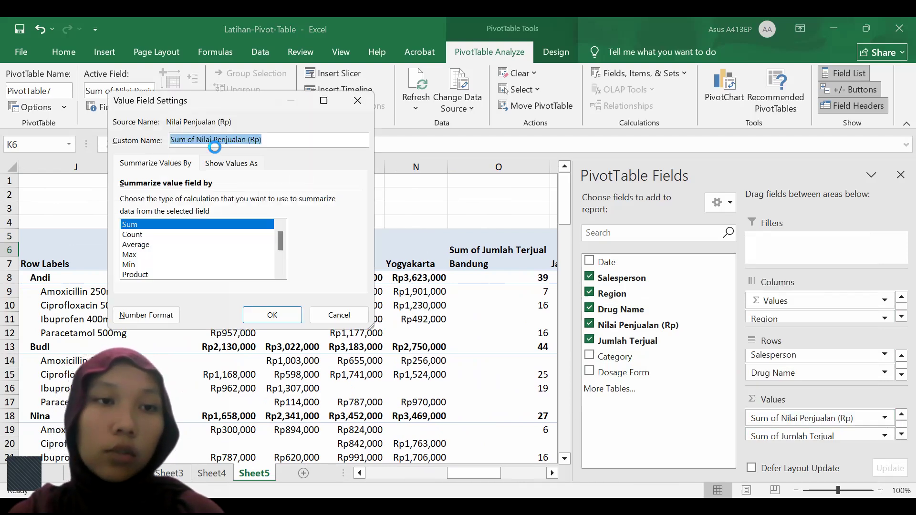
{"action": "left_click", "coordinate": [197, 141]}
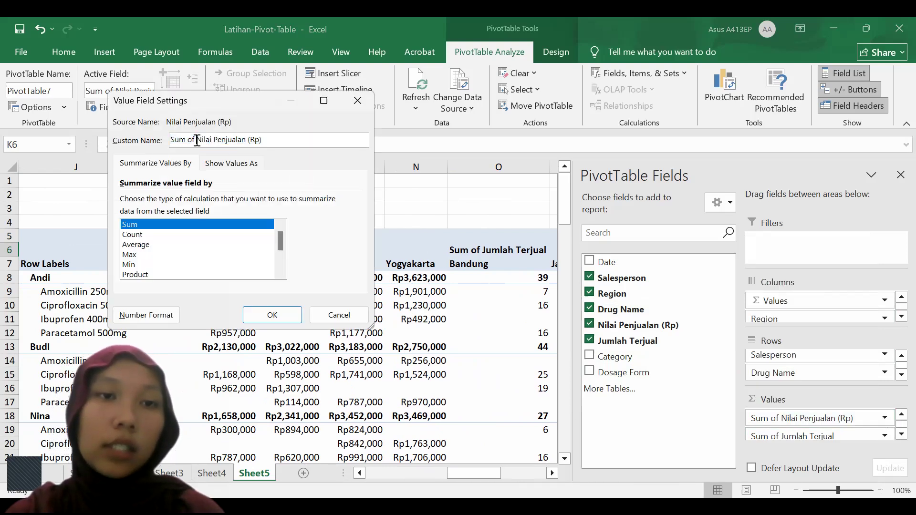
{"action": "key", "text": "BackSpace"}
{"action": "key", "text": "BackSpace"}
{"action": "key", "text": "BackSpace"}
{"action": "key", "text": "BackSpace"}
{"action": "key", "text": "BackSpace"}
{"action": "key", "text": "BackSpace"}
{"action": "key", "text": "BackSpace"}
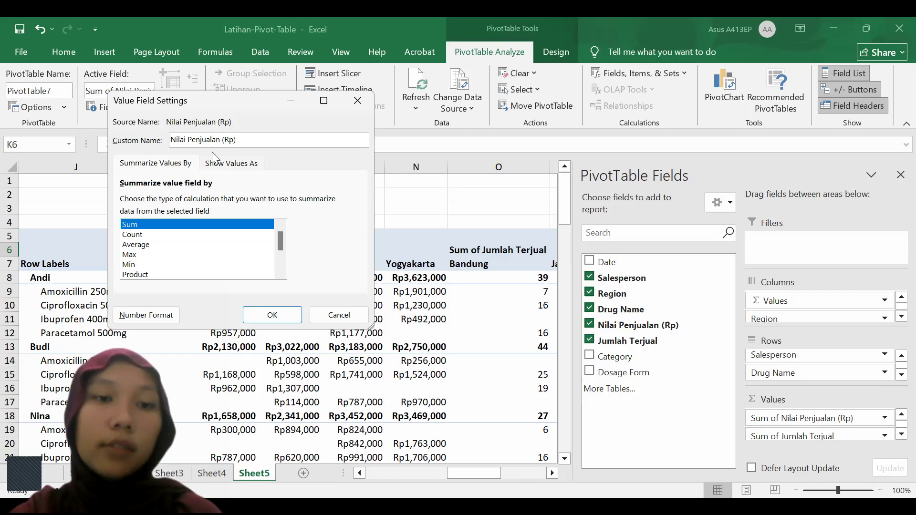
{"action": "left_click", "coordinate": [280, 319]}
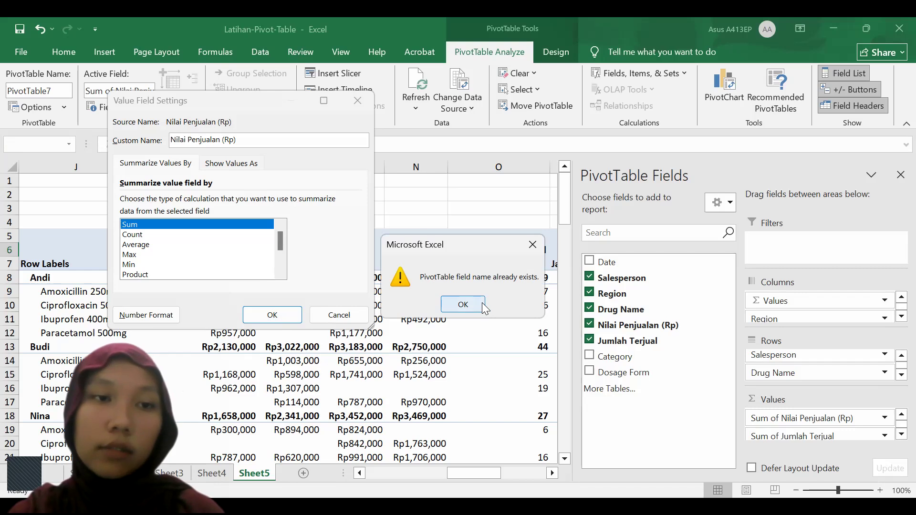
{"action": "key", "text": "Return"}
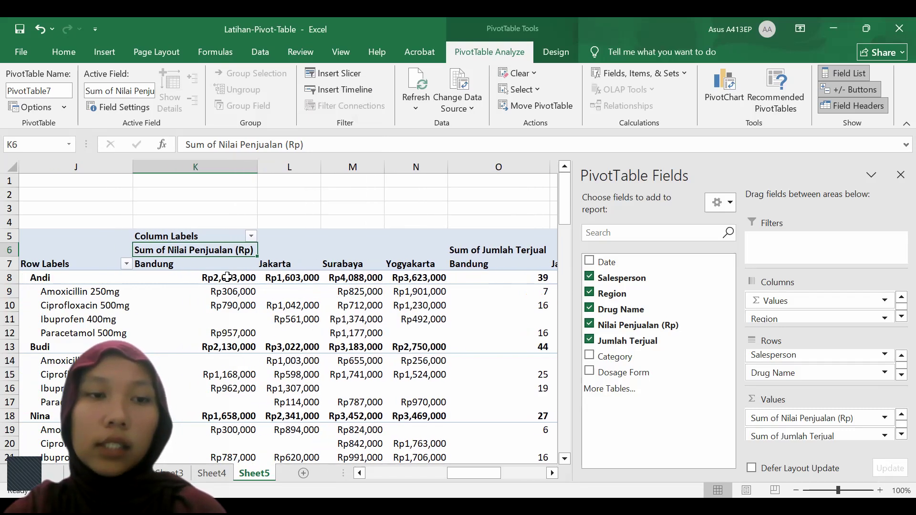
Examine the Currency category and its symbol choices in the number format settings of the Sum of Nilai Penjualan (Rp) value field
{"action": "right_click", "coordinate": [239, 252]}
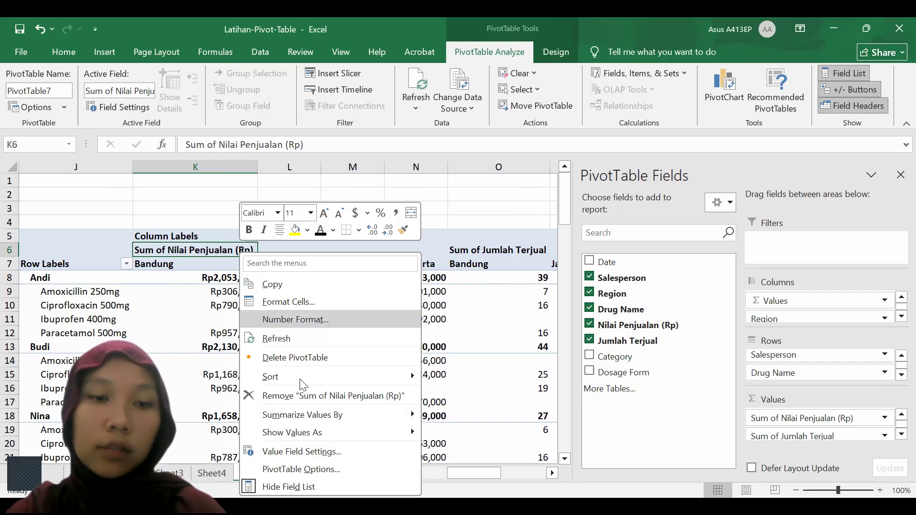
{"action": "left_click", "coordinate": [323, 452]}
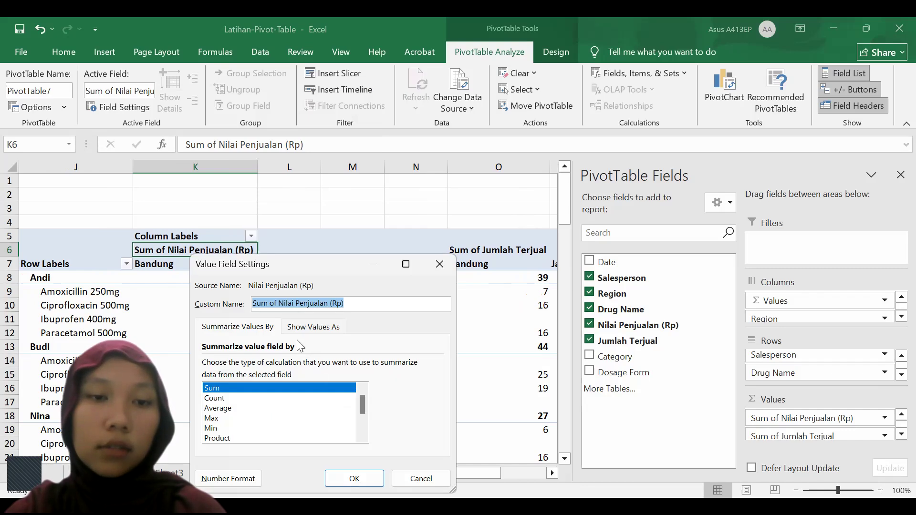
{"action": "left_click", "coordinate": [244, 478]}
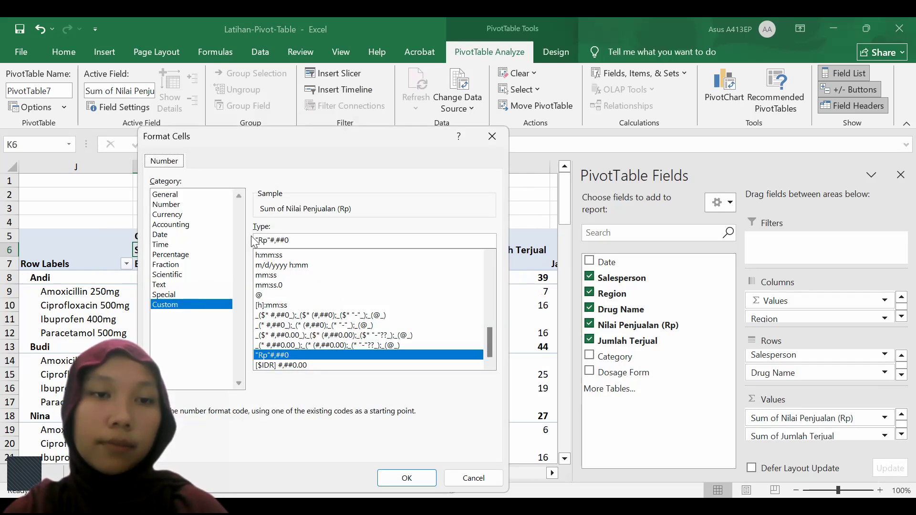
{"action": "left_click", "coordinate": [183, 215]}
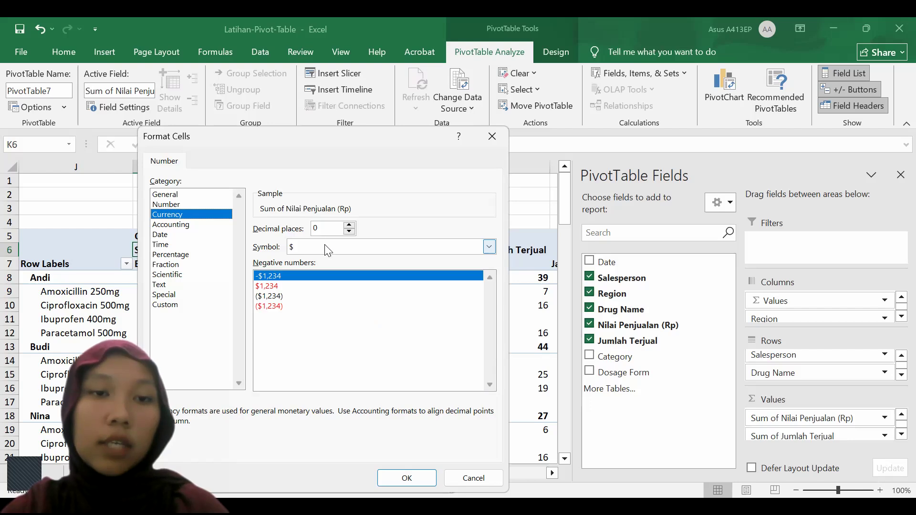
{"action": "left_click", "coordinate": [326, 247]}
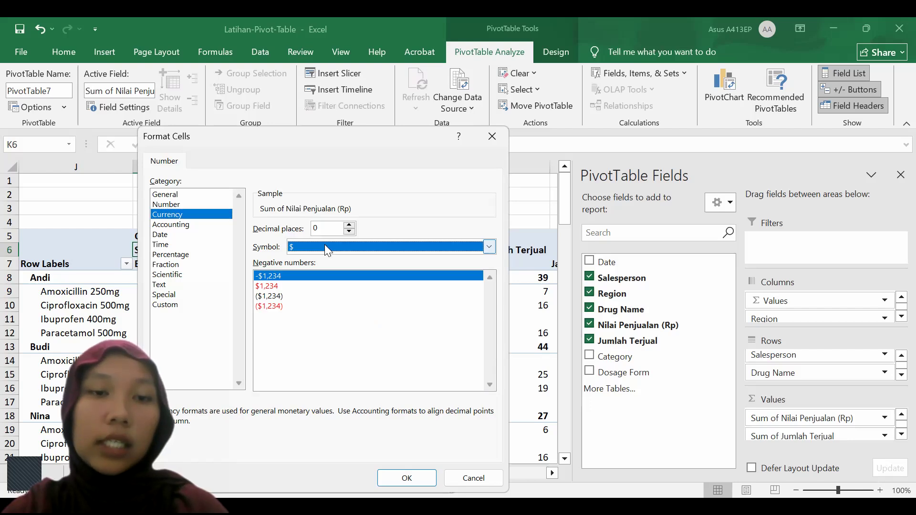
{"action": "left_click", "coordinate": [488, 142]}
{"action": "left_click", "coordinate": [487, 141]}
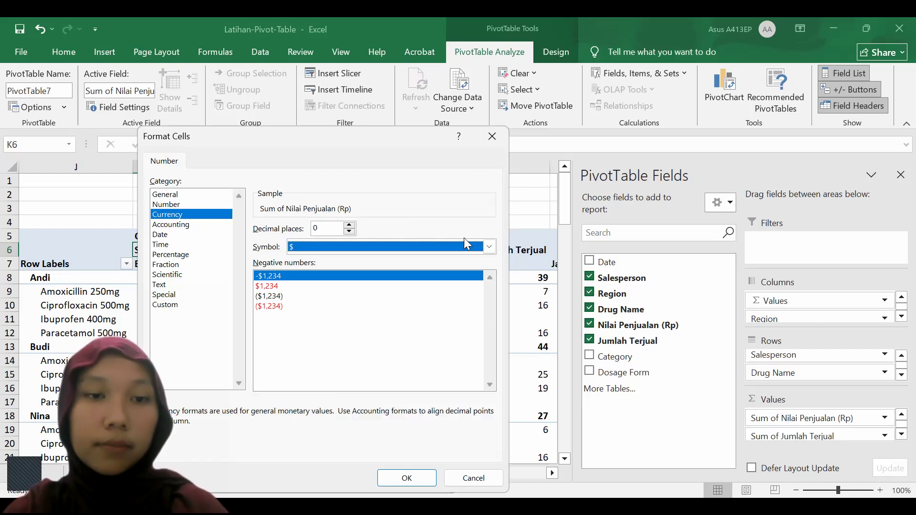
{"action": "left_click", "coordinate": [440, 265]}
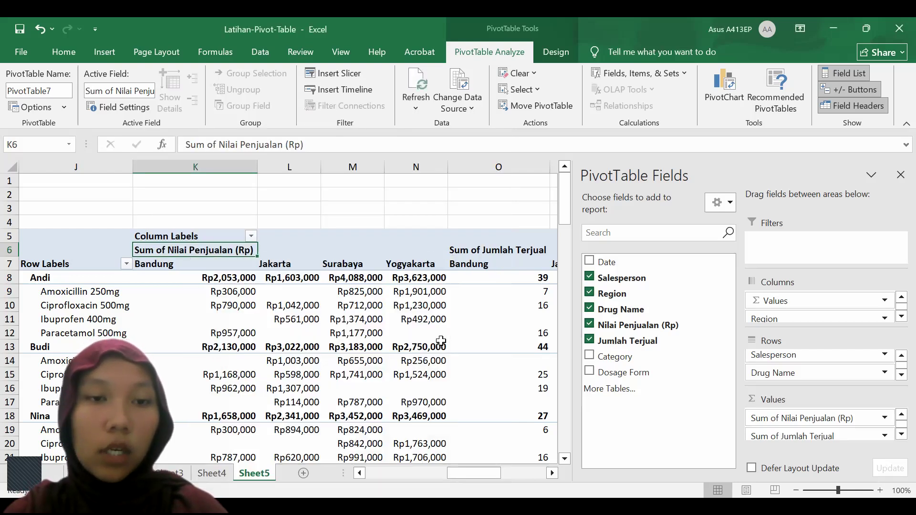
Add Nilai Penjualan (Rp) a second time to the PivotTable's values, after Sum of Jumlah Terjual
{"action": "scroll", "coordinate": [441, 340], "scroll_direction": "right", "scroll_amount": 3}
{"action": "scroll", "coordinate": [441, 340], "scroll_direction": "right", "scroll_amount": 1}
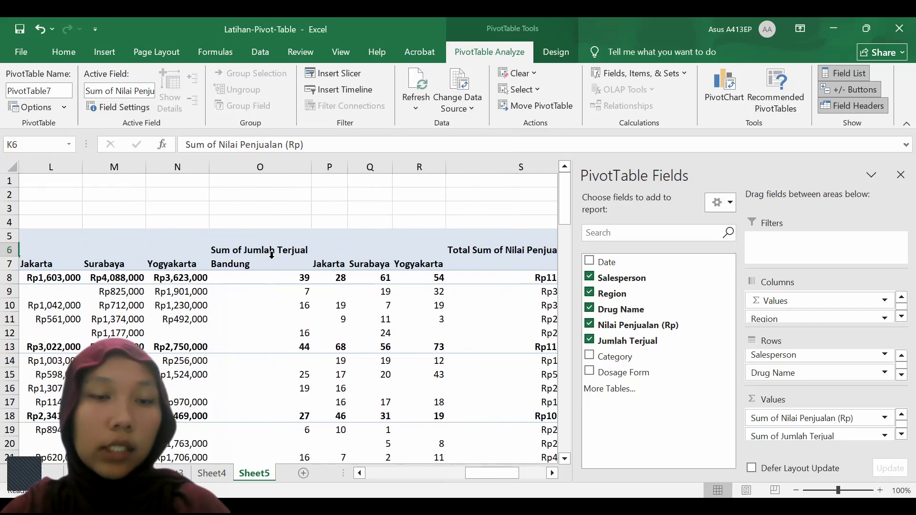
{"action": "scroll", "coordinate": [276, 278], "scroll_direction": "left", "scroll_amount": 1}
{"action": "scroll", "coordinate": [277, 278], "scroll_direction": "right", "scroll_amount": 1}
{"action": "scroll", "coordinate": [277, 278], "scroll_direction": "left", "scroll_amount": 1}
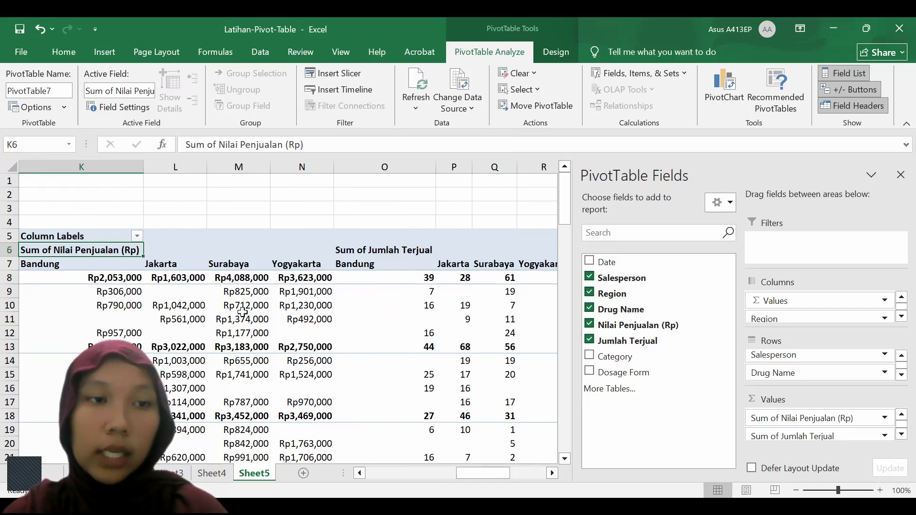
{"action": "scroll", "coordinate": [243, 312], "scroll_direction": "right", "scroll_amount": 1}
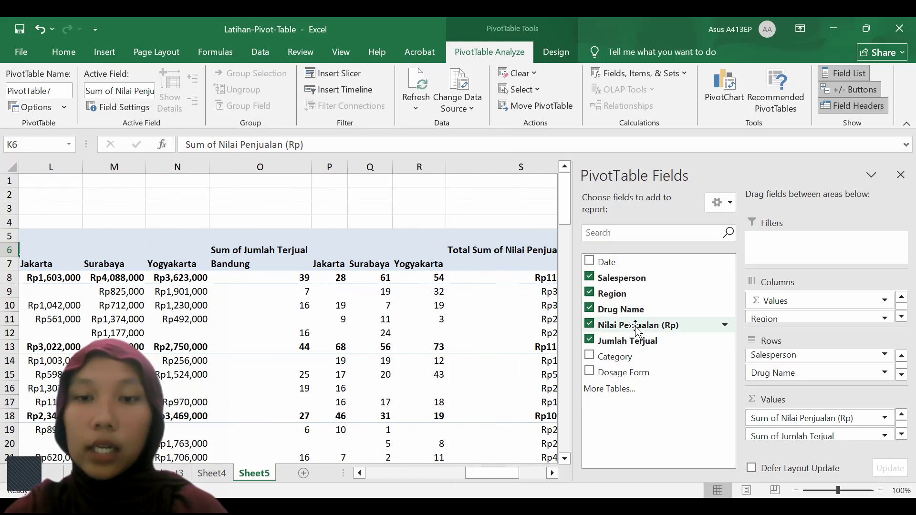
{"action": "left_click_drag", "start_coordinate": [637, 329], "coordinate": [787, 434]}
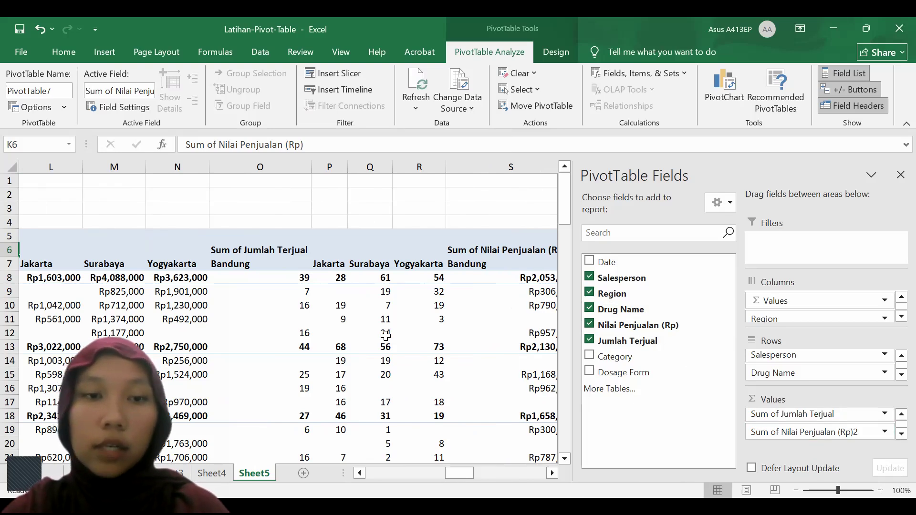
Hide the PivotTable field list and show the second Nilai Penjualan (Rp) value field as % of Grand Total
{"action": "scroll", "coordinate": [386, 336], "scroll_direction": "right", "scroll_amount": 5}
{"action": "scroll", "coordinate": [385, 336], "scroll_direction": "right", "scroll_amount": 1}
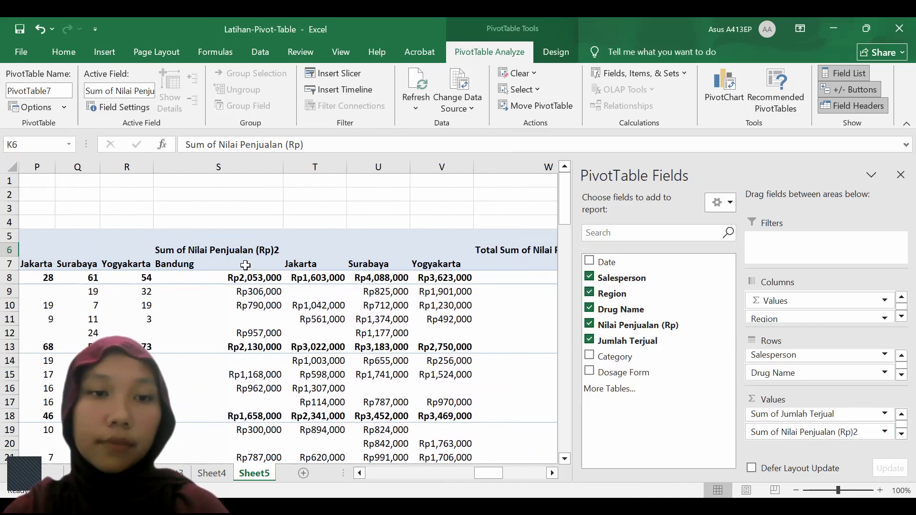
{"action": "left_click", "coordinate": [245, 265]}
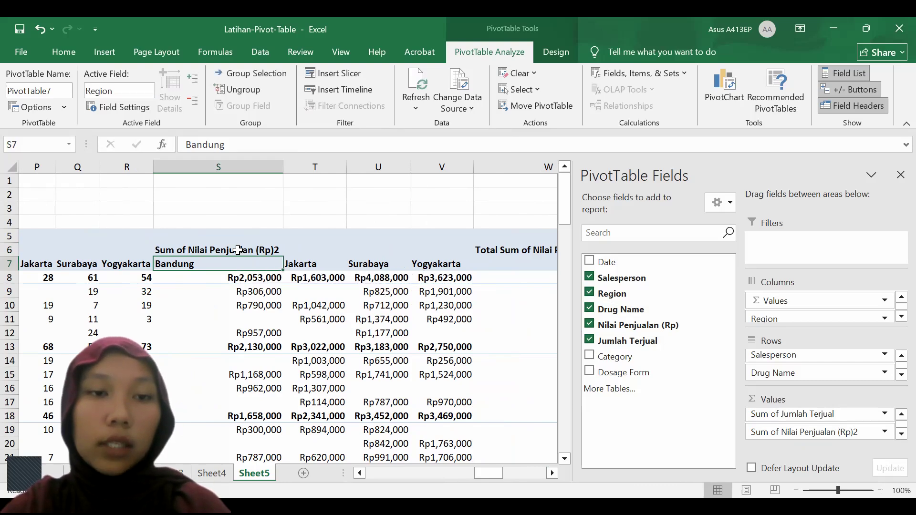
{"action": "left_click", "coordinate": [237, 249]}
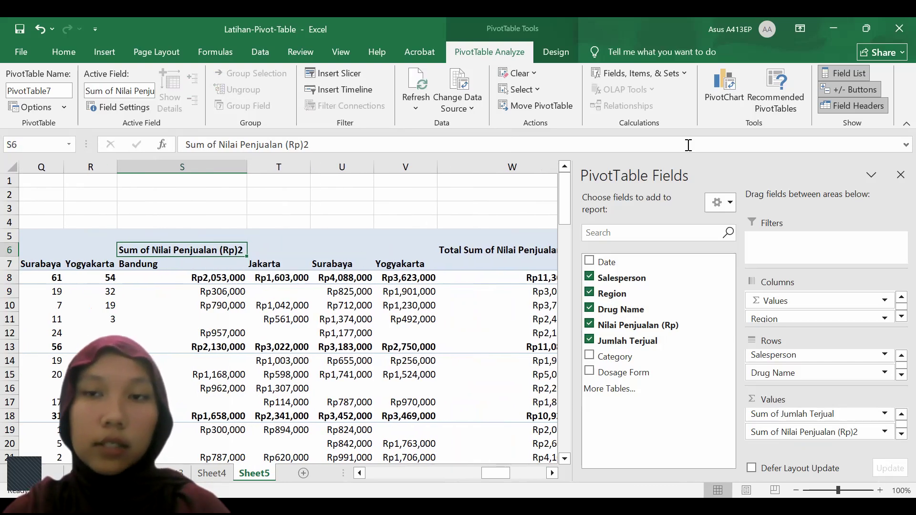
{"action": "left_click", "coordinate": [901, 175]}
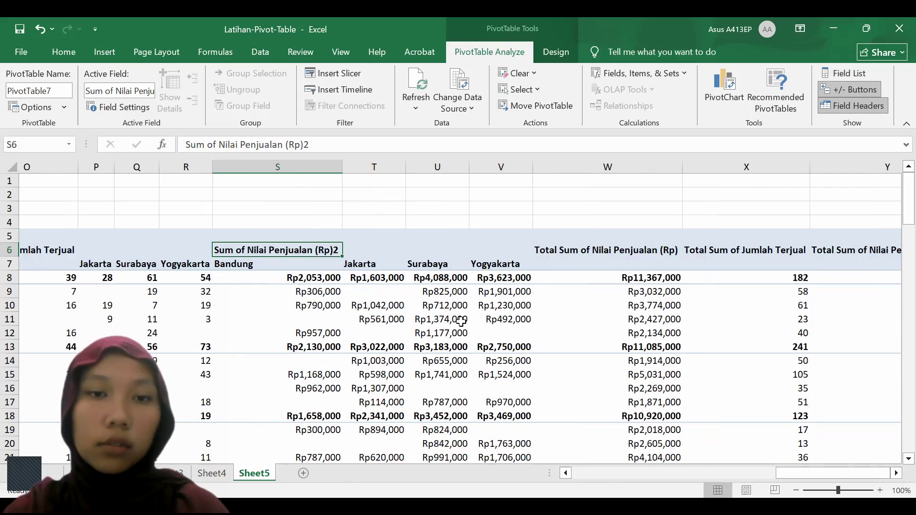
{"action": "scroll", "coordinate": [461, 321], "scroll_direction": "left", "scroll_amount": 5}
{"action": "scroll", "coordinate": [461, 321], "scroll_direction": "right", "scroll_amount": 2}
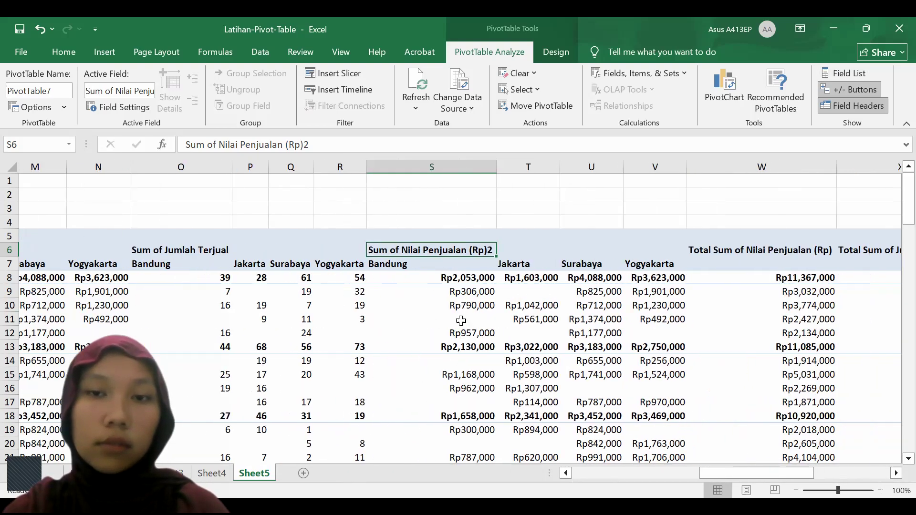
{"action": "scroll", "coordinate": [461, 320], "scroll_direction": "left", "scroll_amount": 1}
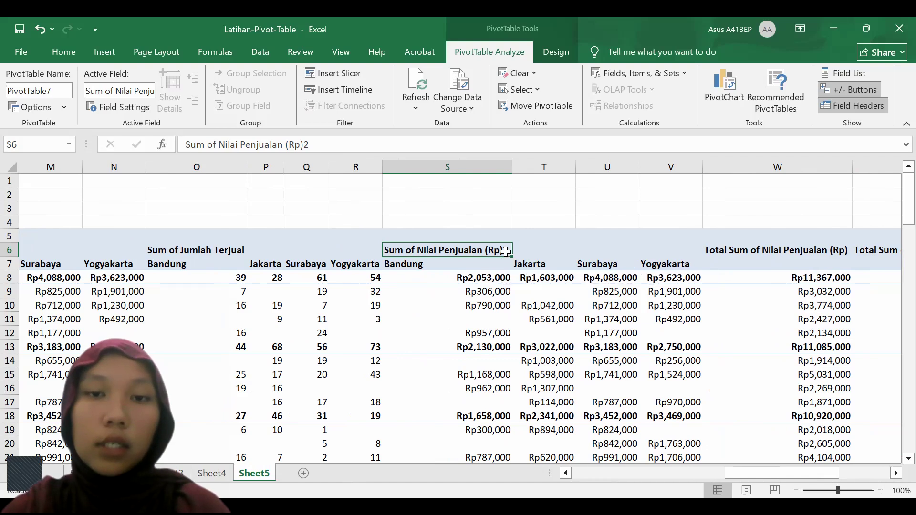
{"action": "left_click_drag", "start_coordinate": [506, 252], "coordinate": [565, 373]}
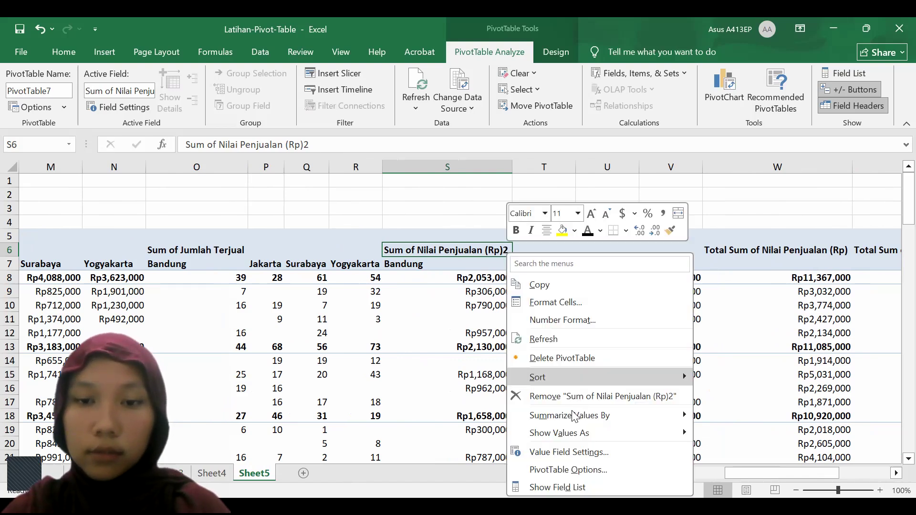
{"action": "mouse_move", "coordinate": [577, 436]}
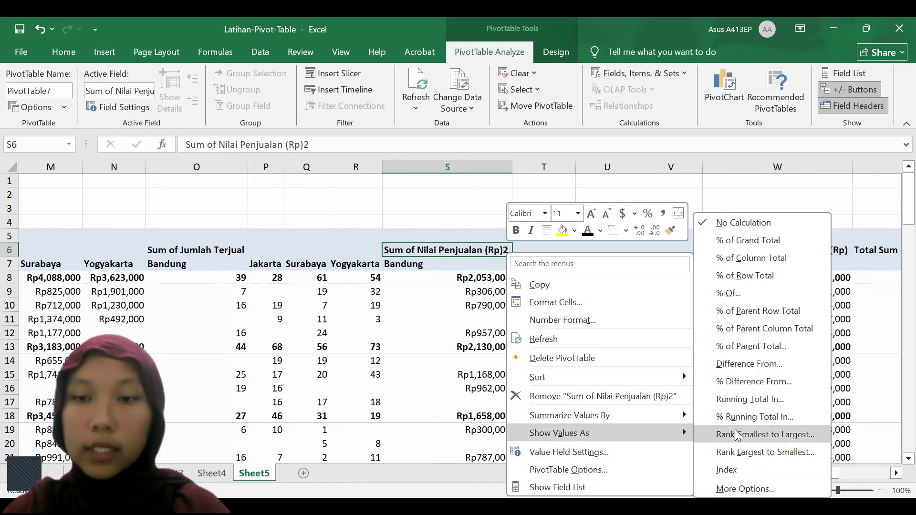
{"action": "left_click", "coordinate": [704, 240]}
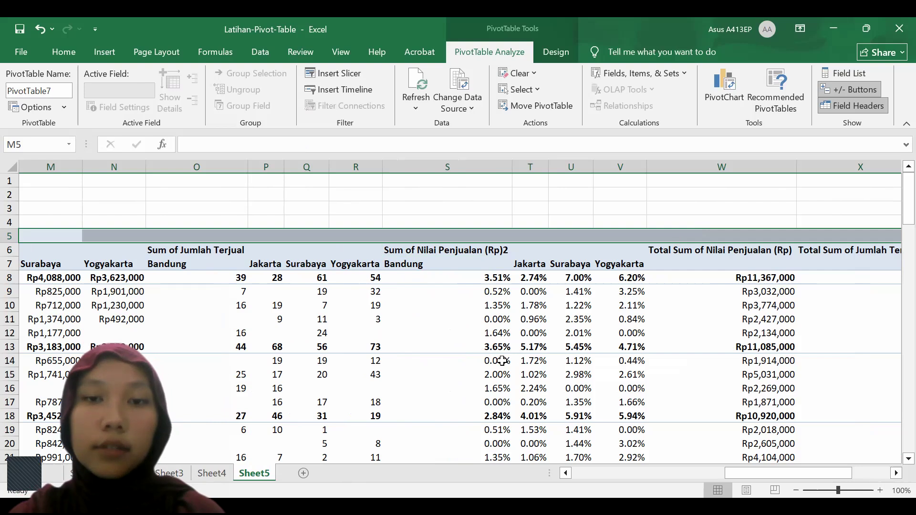
Examine the sales percentages per region and salesperson, including the total percentage column at the PivotTable's end
{"action": "scroll", "coordinate": [502, 361], "scroll_direction": "down", "scroll_amount": 2}
{"action": "scroll", "coordinate": [477, 344], "scroll_direction": "right", "scroll_amount": 1}
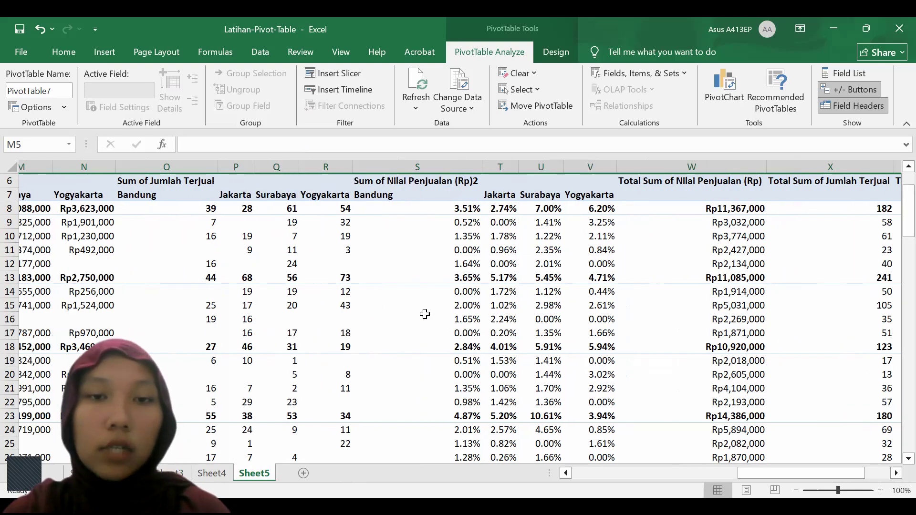
{"action": "scroll", "coordinate": [425, 314], "scroll_direction": "left", "scroll_amount": 1}
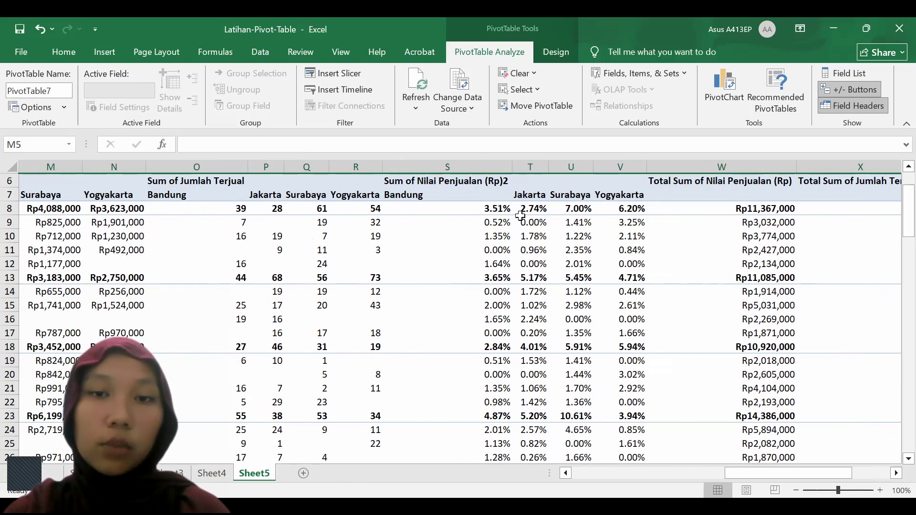
{"action": "scroll", "coordinate": [566, 257], "scroll_direction": "right", "scroll_amount": 2}
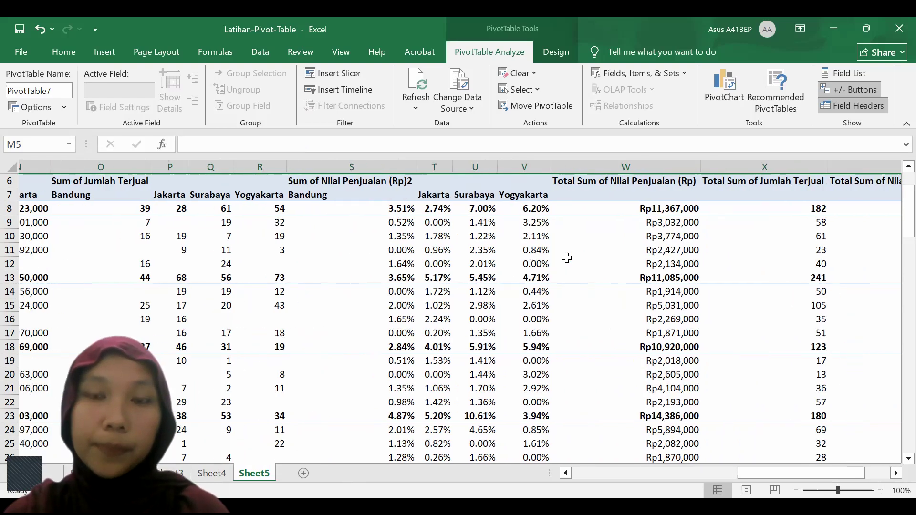
{"action": "scroll", "coordinate": [566, 258], "scroll_direction": "right", "scroll_amount": 1}
{"action": "scroll", "coordinate": [499, 239], "scroll_direction": "right", "scroll_amount": 1}
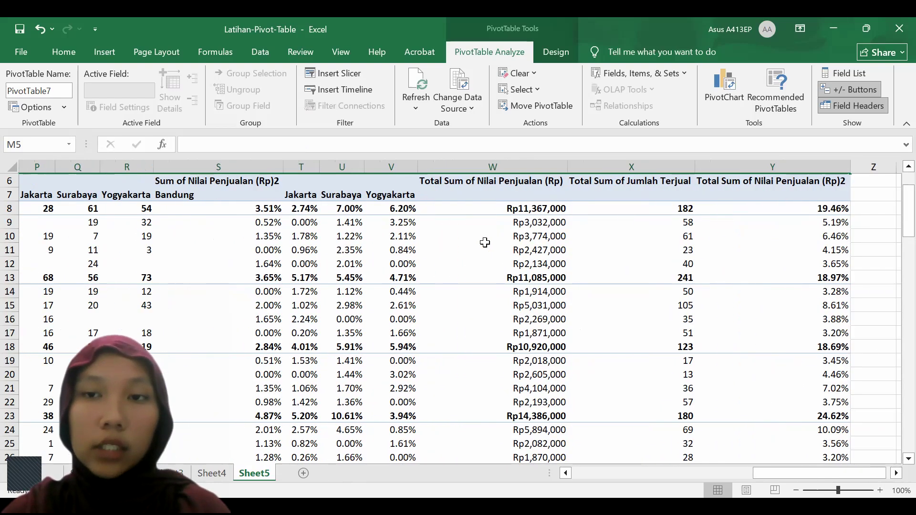
{"action": "scroll", "coordinate": [484, 243], "scroll_direction": "right", "scroll_amount": 2}
{"action": "mouse_move", "coordinate": [729, 208]}
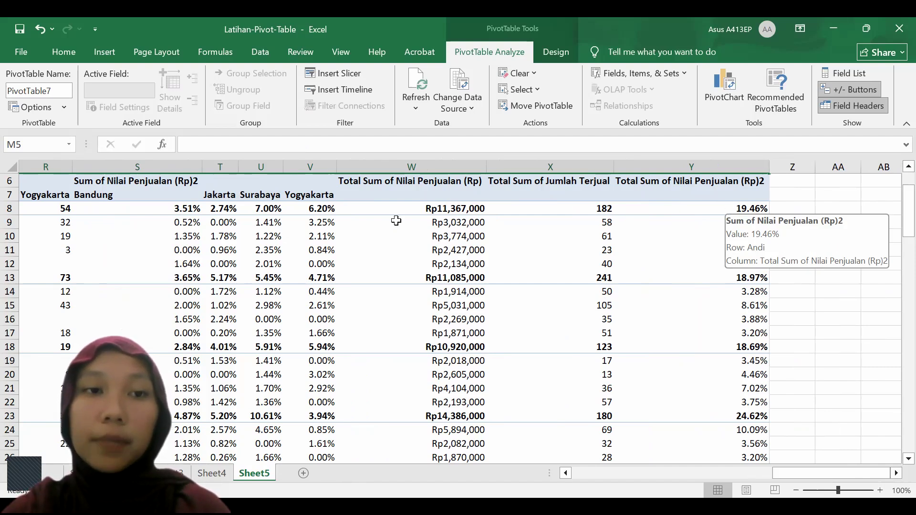
{"action": "scroll", "coordinate": [396, 220], "scroll_direction": "left", "scroll_amount": 3}
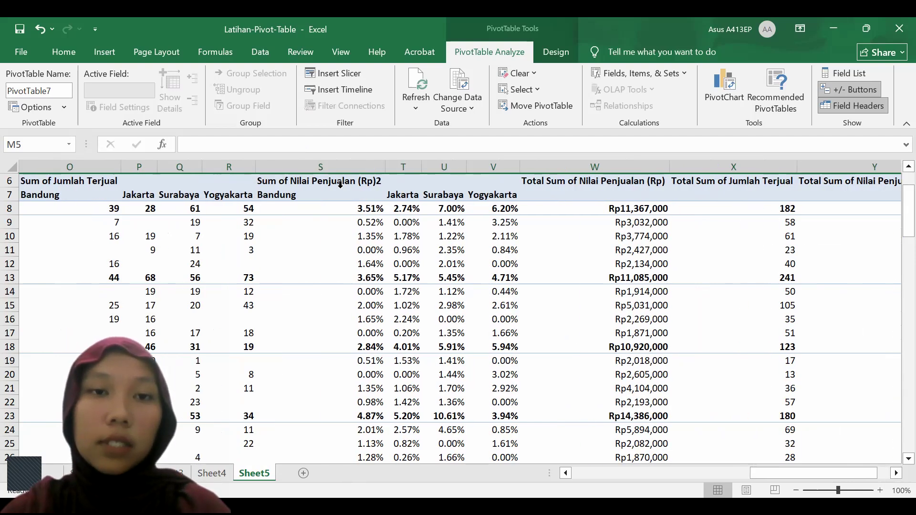
Rename the percentage value field in S6 as "Persentase Nilai Penjualan (Rp)2"
{"action": "left_click", "coordinate": [336, 184]}
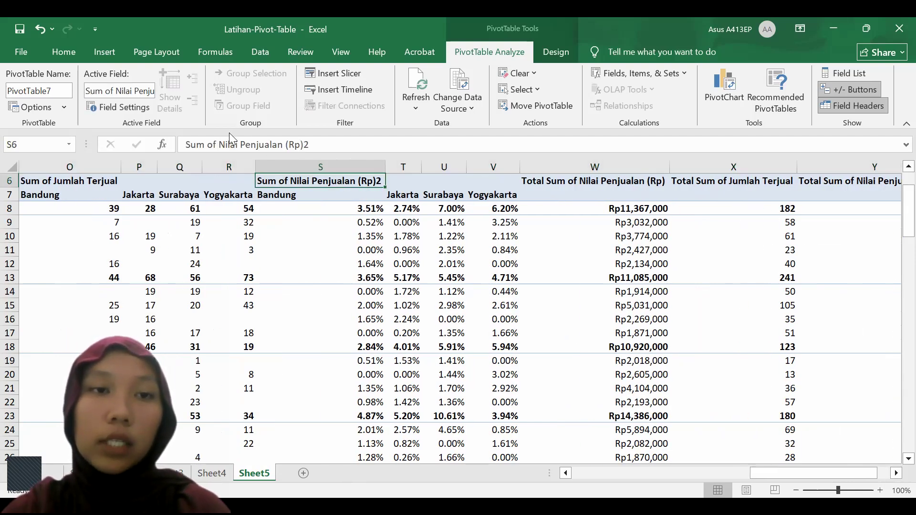
{"action": "left_click", "coordinate": [219, 143]}
{"action": "key", "text": "BackSpace"}
{"action": "key", "text": "BackSpace"}
{"action": "key", "text": "BackSpace"}
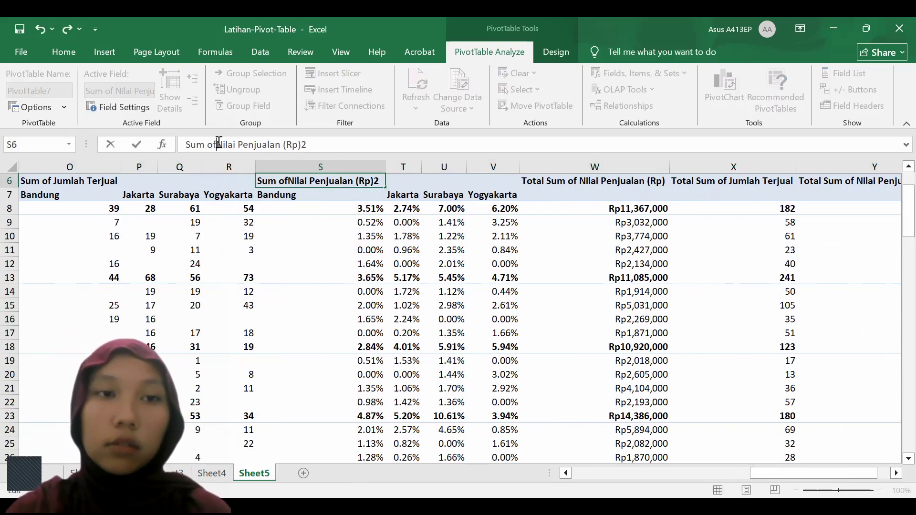
{"action": "key", "text": "BackSpace"}
{"action": "key", "text": "BackSpace"}
{"action": "key", "text": "BackSpace"}
{"action": "key", "text": "BackSpace"}
{"action": "type", "text": "P"}
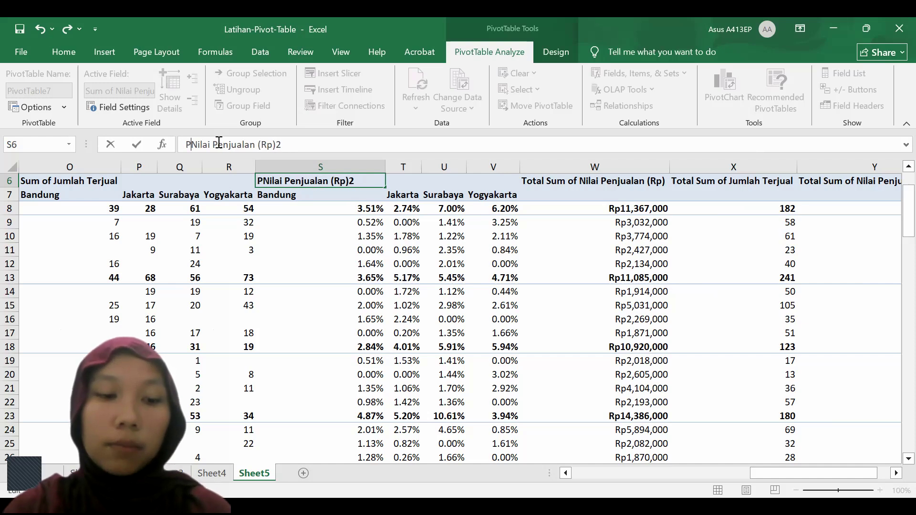
{"action": "type", "text": "ersentase"}
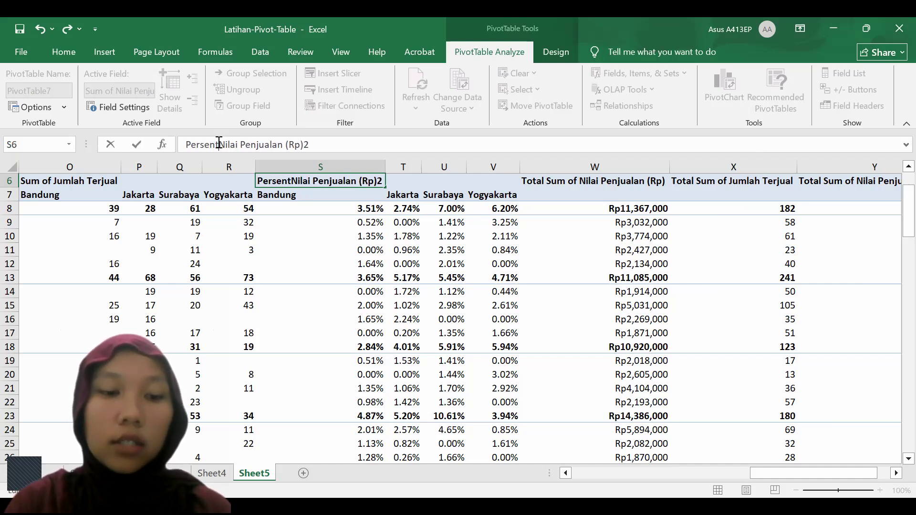
{"action": "key", "text": "Return"}
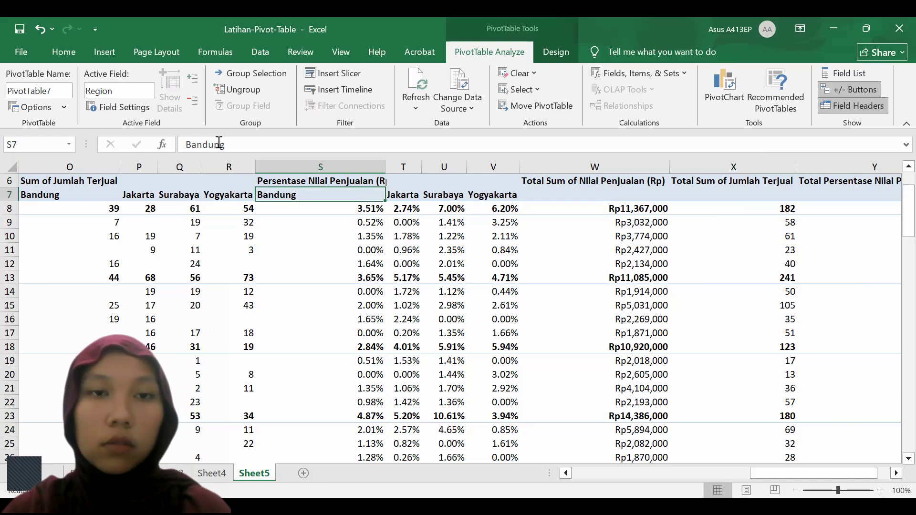
Remove the trailing 2 from the percentage field's name so it reads "Persentase Nilai Penjualan (Rp)"
{"action": "left_click", "coordinate": [328, 181]}
{"action": "left_click", "coordinate": [328, 148]}
{"action": "key", "text": "BackSpace"}
{"action": "key", "text": "Return"}
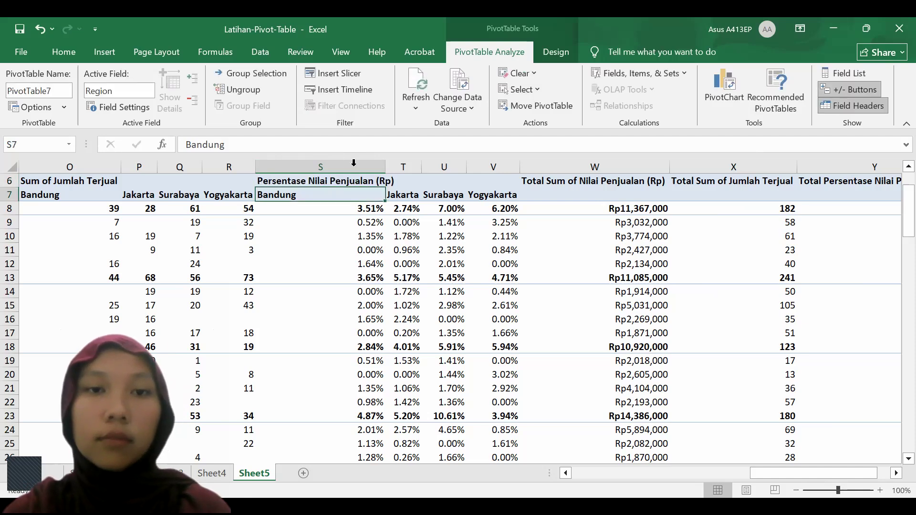
Shorten the percentage field's name to "Persentase Nilai Penjualan" and review its total column
{"action": "left_click", "coordinate": [311, 182]}
{"action": "left_click", "coordinate": [328, 146]}
{"action": "key", "text": "BackSpace"}
{"action": "key", "text": "BackSpace"}
{"action": "key", "text": "BackSpace"}
{"action": "key", "text": "BackSpace"}
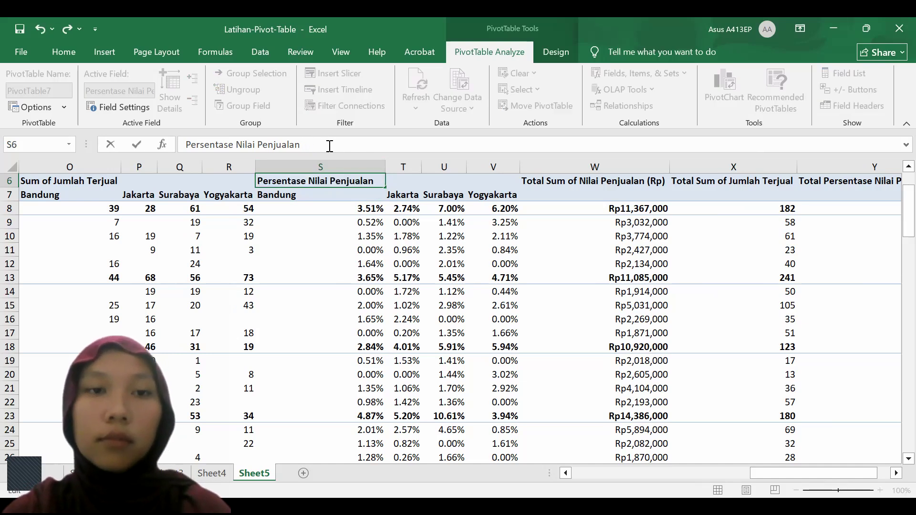
{"action": "key", "text": "Return"}
{"action": "left_click", "coordinate": [422, 230]}
{"action": "scroll", "coordinate": [422, 231], "scroll_direction": "right", "scroll_amount": 3}
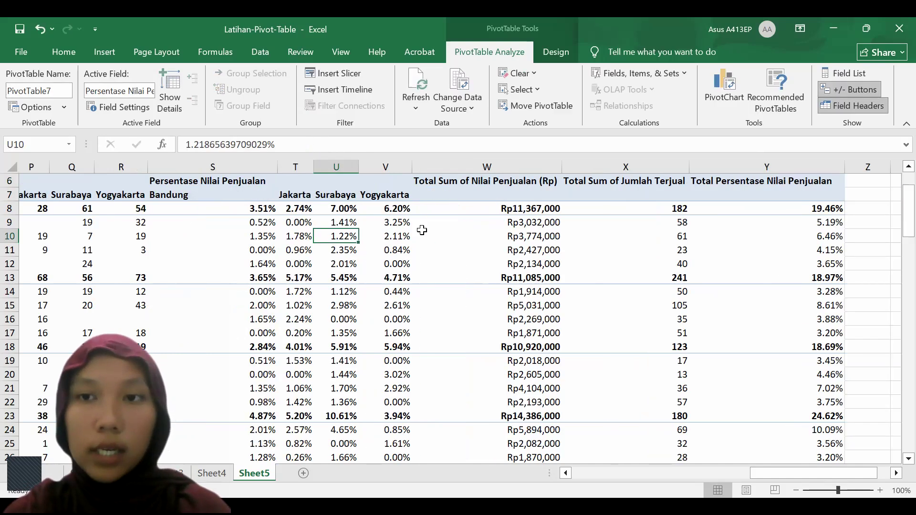
{"action": "scroll", "coordinate": [424, 230], "scroll_direction": "right", "scroll_amount": 2}
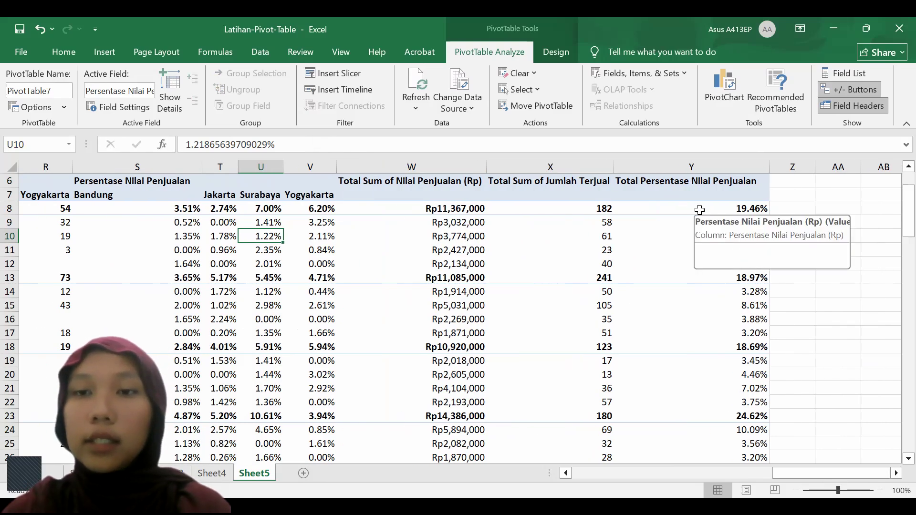
Apply light blue gradient data bars to the PivotTable's Total Persentase Nilai Penjualan column
{"action": "left_click", "coordinate": [699, 210]}
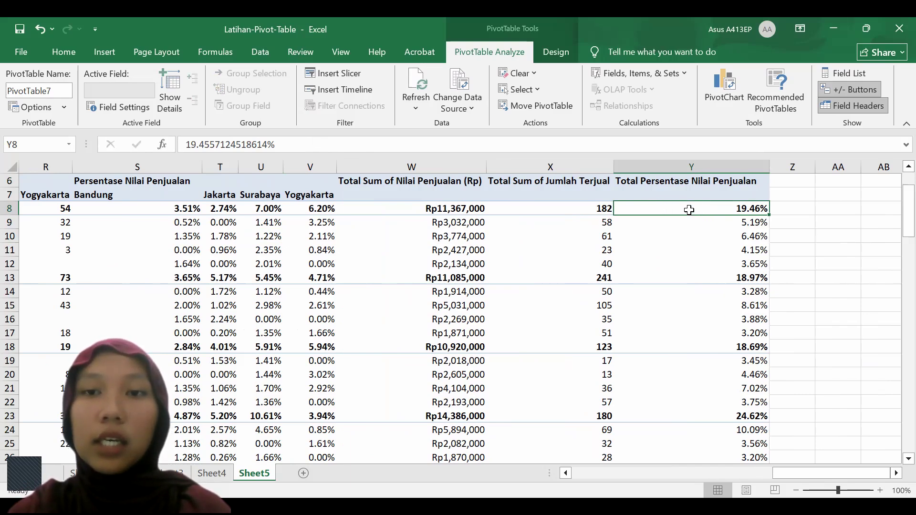
{"action": "left_click", "coordinate": [683, 172]}
{"action": "scroll", "coordinate": [691, 206], "scroll_direction": "up", "scroll_amount": 2}
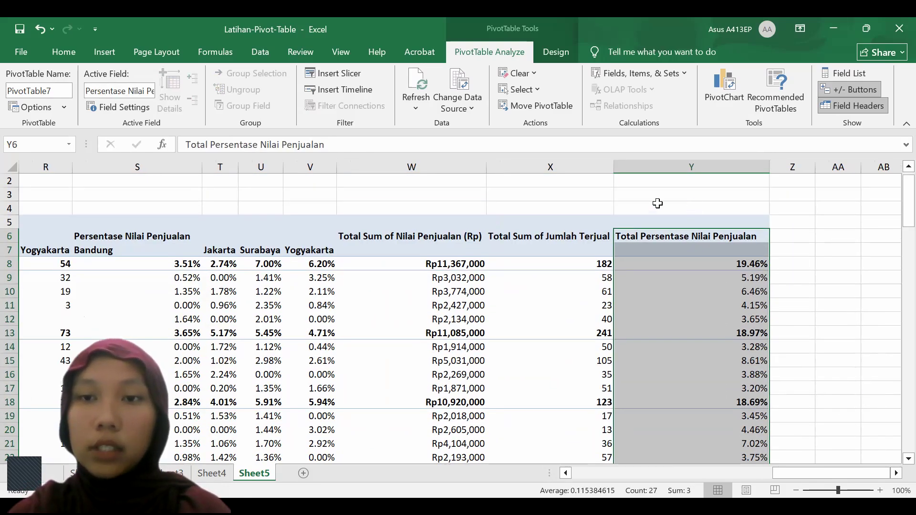
{"action": "left_click", "coordinate": [53, 54]}
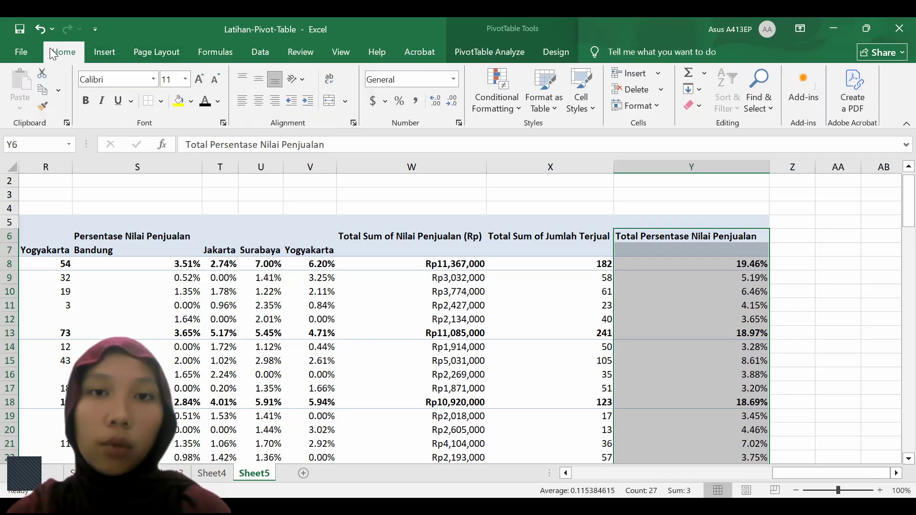
{"action": "left_click", "coordinate": [517, 111]}
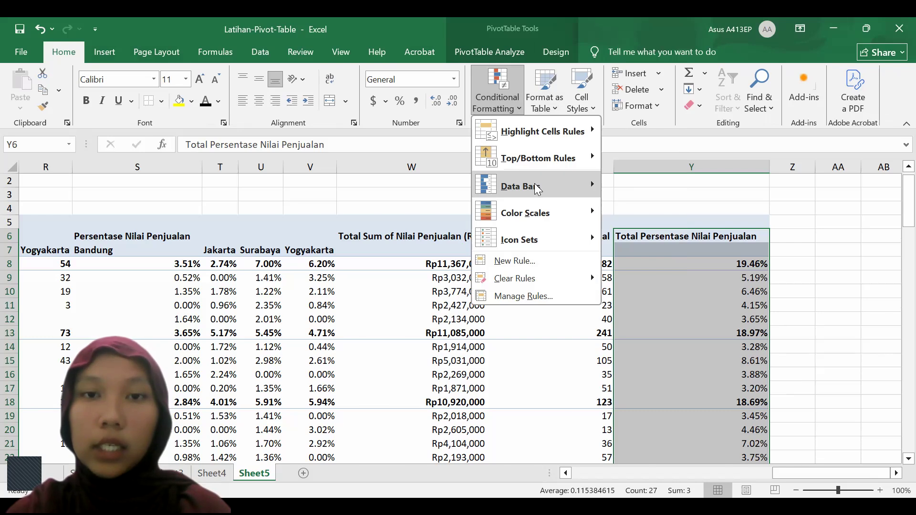
{"action": "mouse_move", "coordinate": [537, 189]}
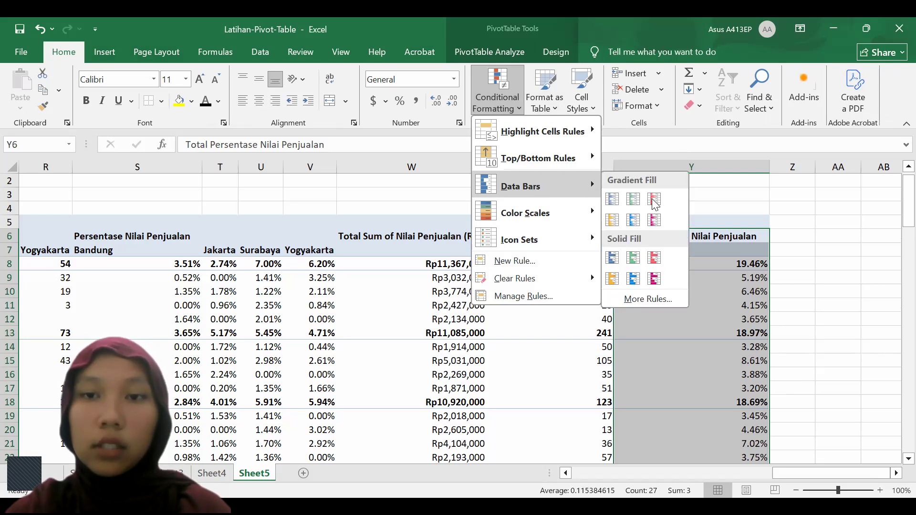
{"action": "left_click", "coordinate": [634, 220]}
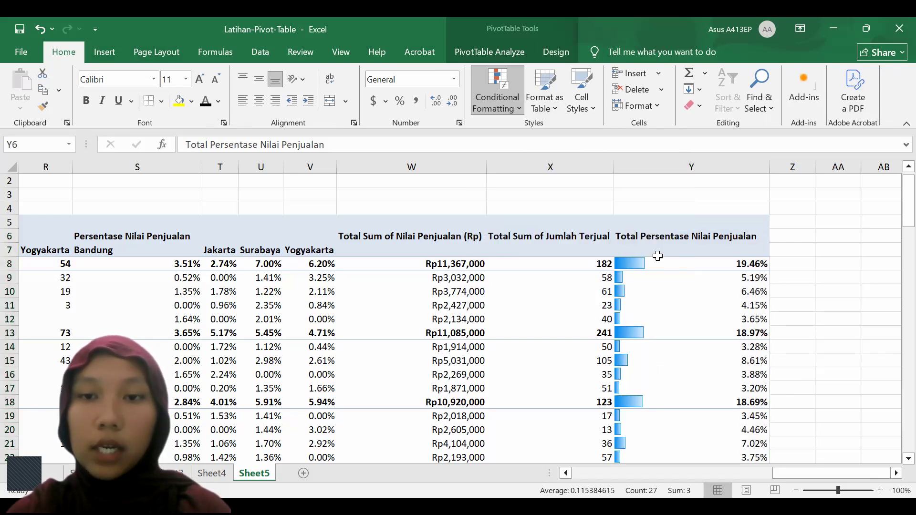
{"action": "left_click", "coordinate": [697, 286]}
Examine the PivotTable by salesperson, following the third salesperson's Ciprofloxacin 500mg row across the regional sales values and quantities
{"action": "scroll", "coordinate": [697, 286], "scroll_direction": "left", "scroll_amount": 5}
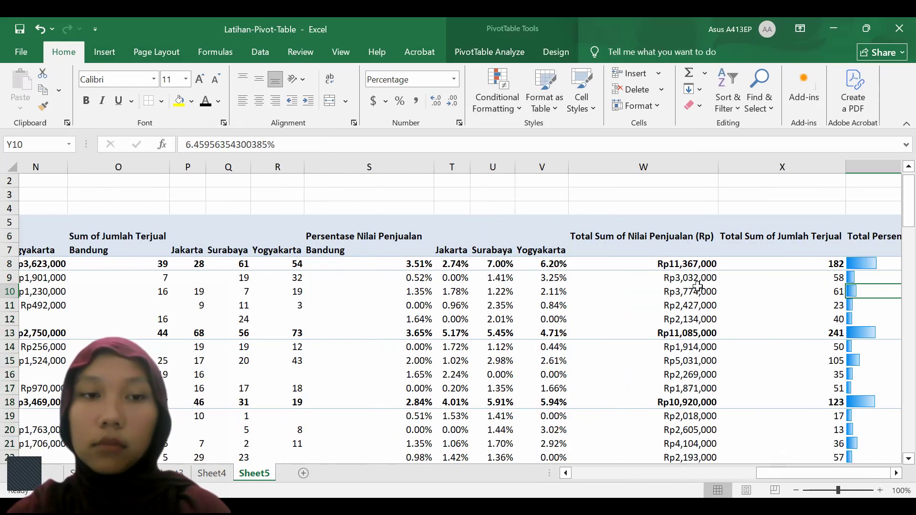
{"action": "scroll", "coordinate": [697, 287], "scroll_direction": "left", "scroll_amount": 5}
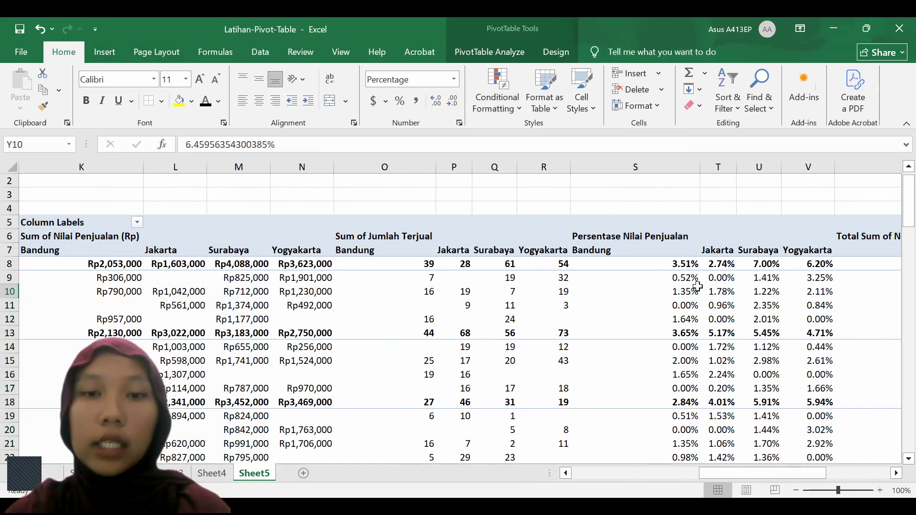
{"action": "scroll", "coordinate": [697, 286], "scroll_direction": "down", "scroll_amount": 1, "text": "ctrl"}
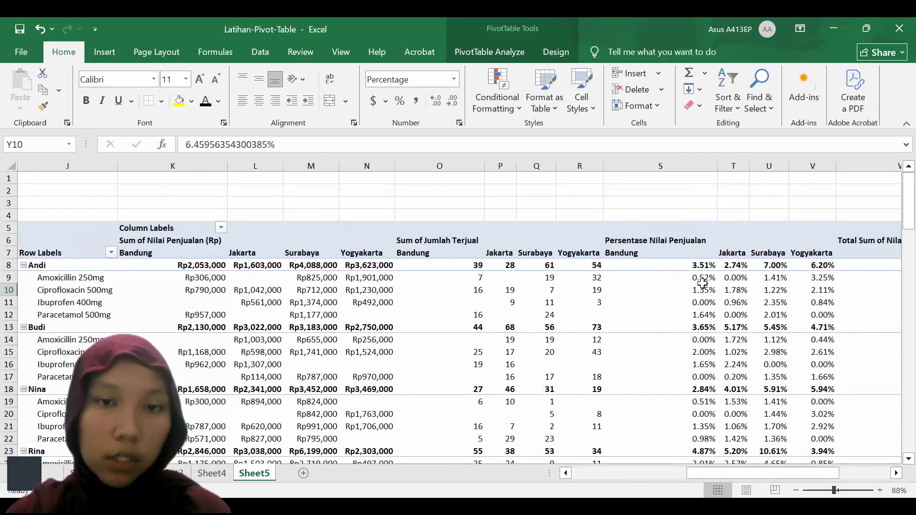
{"action": "scroll", "coordinate": [703, 284], "scroll_direction": "left", "scroll_amount": 3}
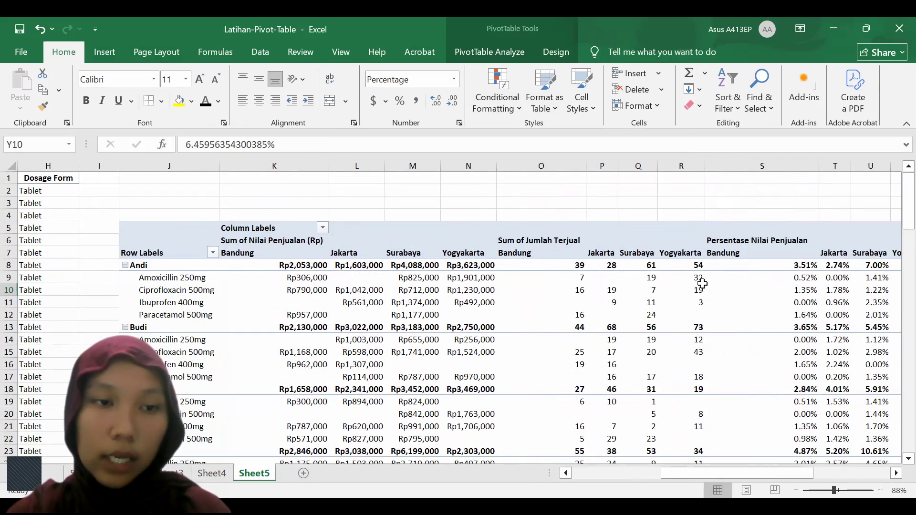
{"action": "scroll", "coordinate": [702, 284], "scroll_direction": "down", "scroll_amount": 2}
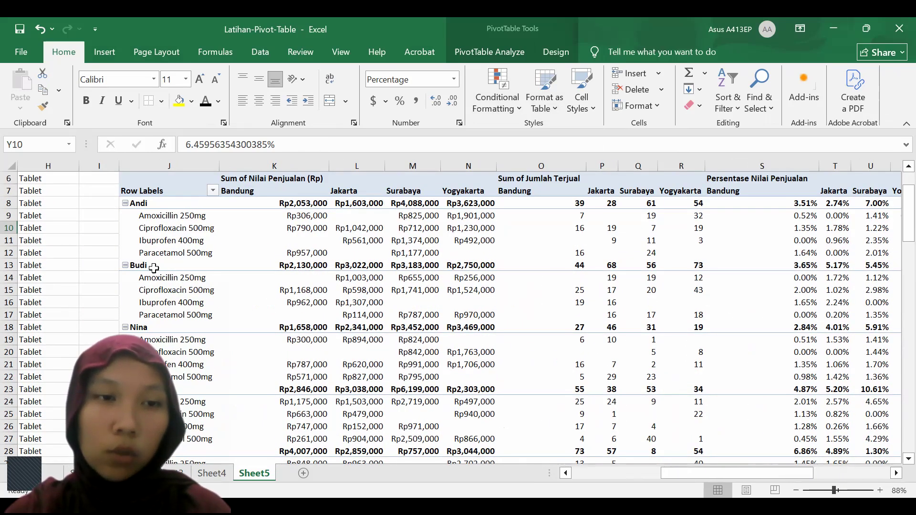
{"action": "scroll", "coordinate": [151, 291], "scroll_direction": "down", "scroll_amount": 1}
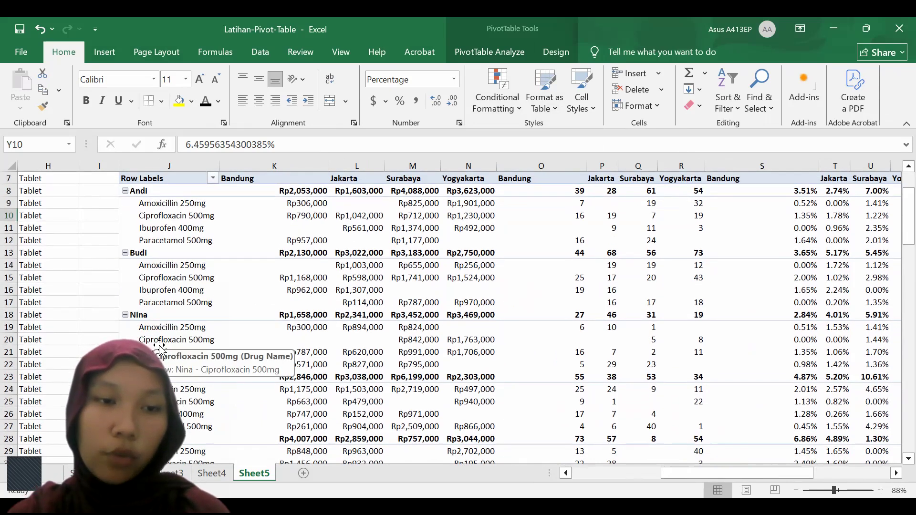
{"action": "left_click", "coordinate": [159, 347]}
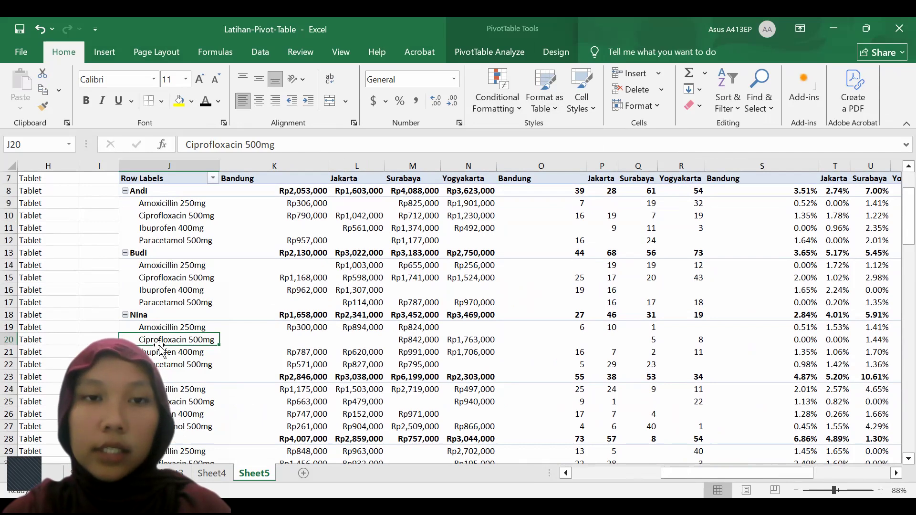
{"action": "key", "text": "Right"}
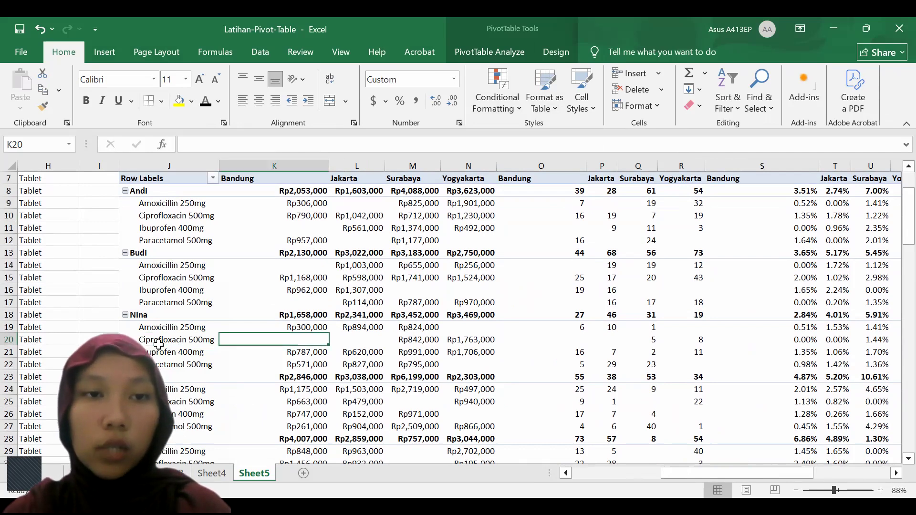
{"action": "key", "text": "Right"}
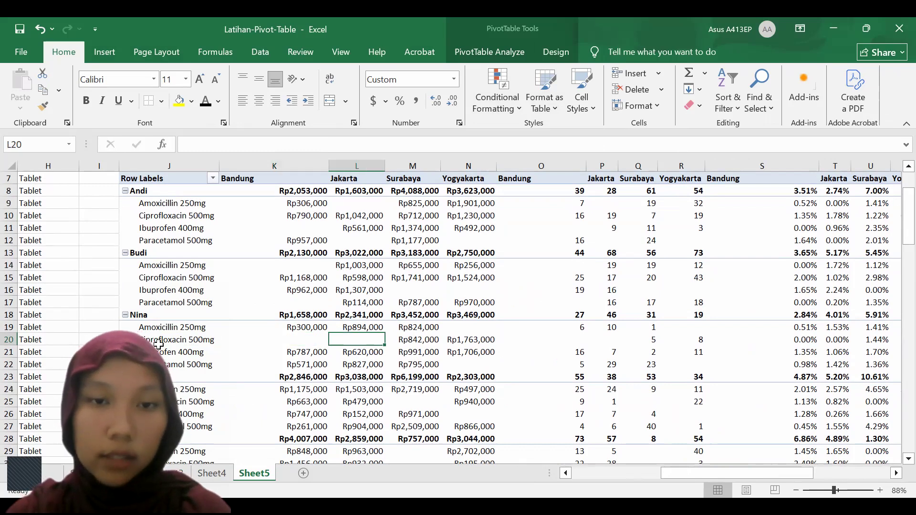
{"action": "key", "text": "Right"}
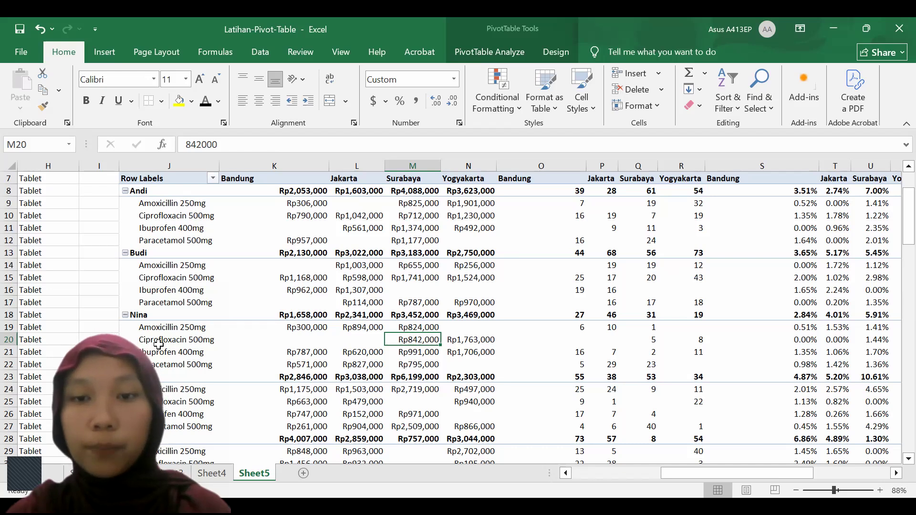
{"action": "key", "text": "Right"}
{"action": "key", "text": "ctrl+Right"}
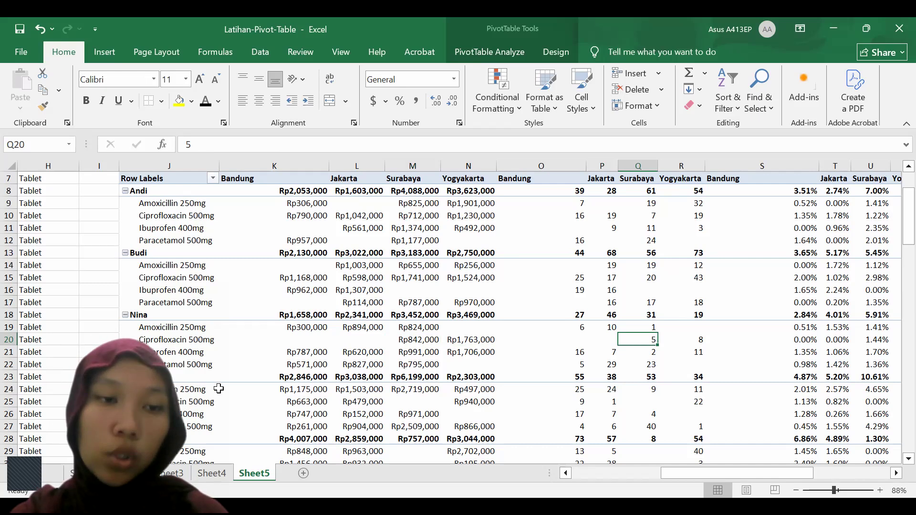
Filter the PivotTable's row labels by the Salesperson field to show only the first salesperson
{"action": "scroll", "coordinate": [215, 386], "scroll_direction": "down", "scroll_amount": 1}
{"action": "scroll", "coordinate": [217, 388], "scroll_direction": "up", "scroll_amount": 3}
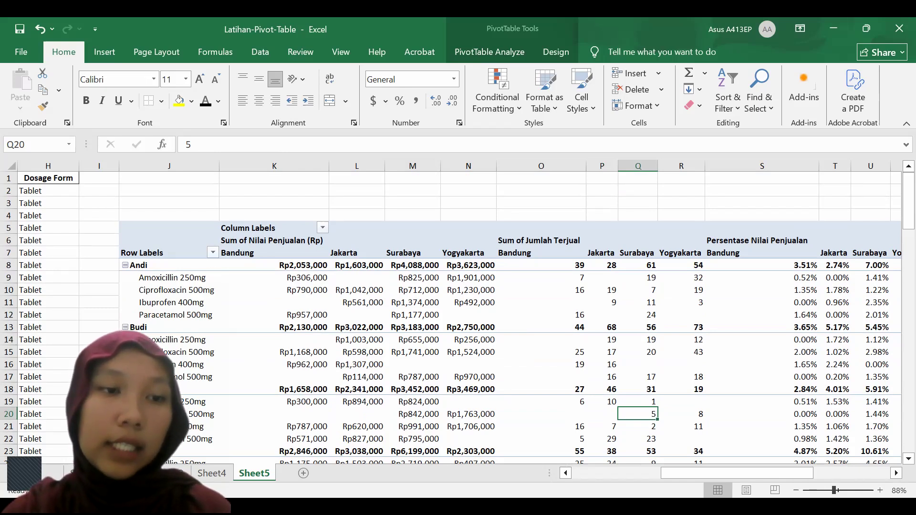
{"action": "left_click", "coordinate": [213, 252]}
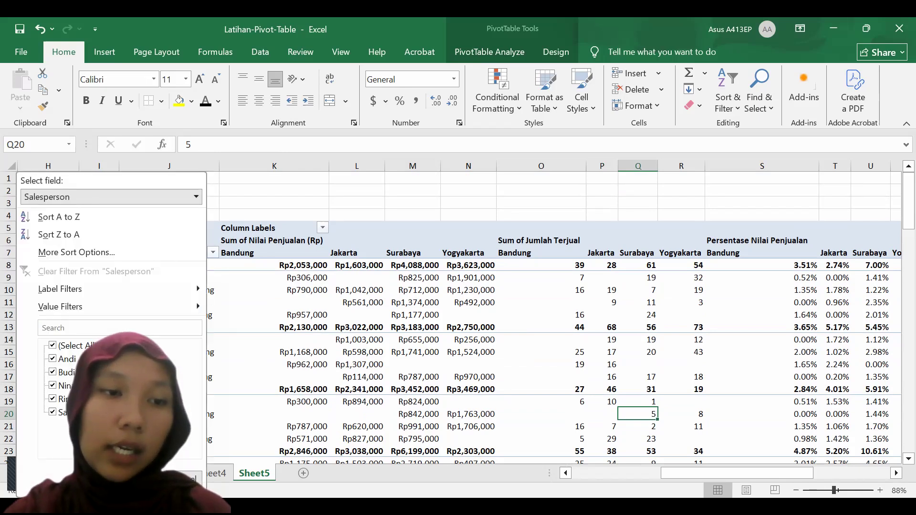
{"action": "left_click", "coordinate": [214, 254]}
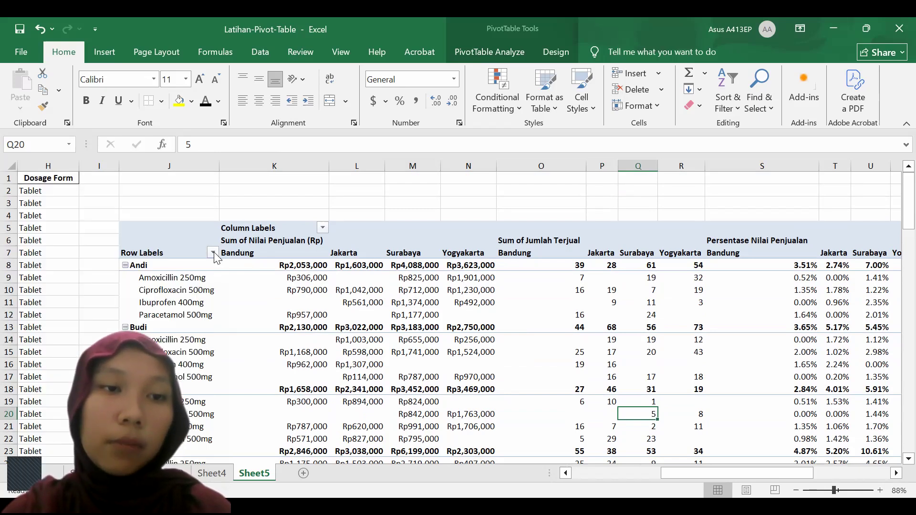
{"action": "left_click", "coordinate": [214, 252]}
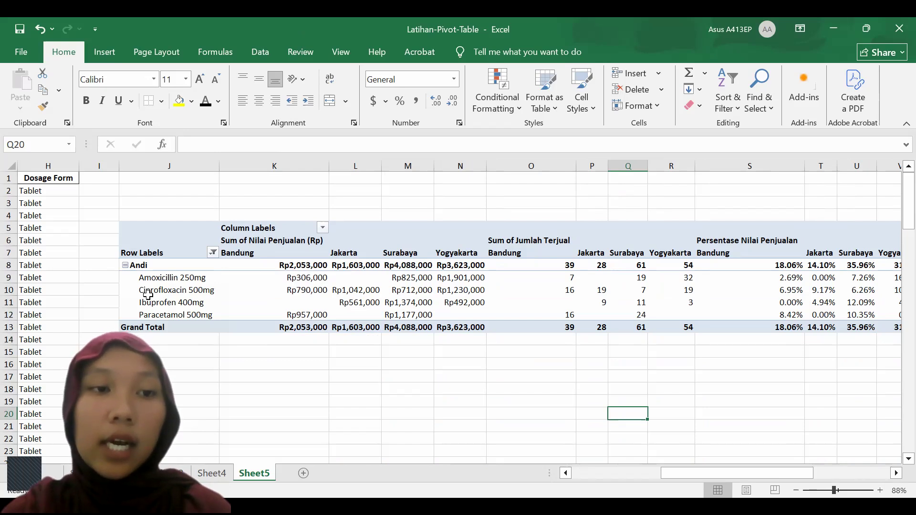
Examine the filtered salesperson's sales values, quantities and percentages per region, including the total columns with data bars
{"action": "scroll", "coordinate": [148, 294], "scroll_direction": "right", "scroll_amount": 2}
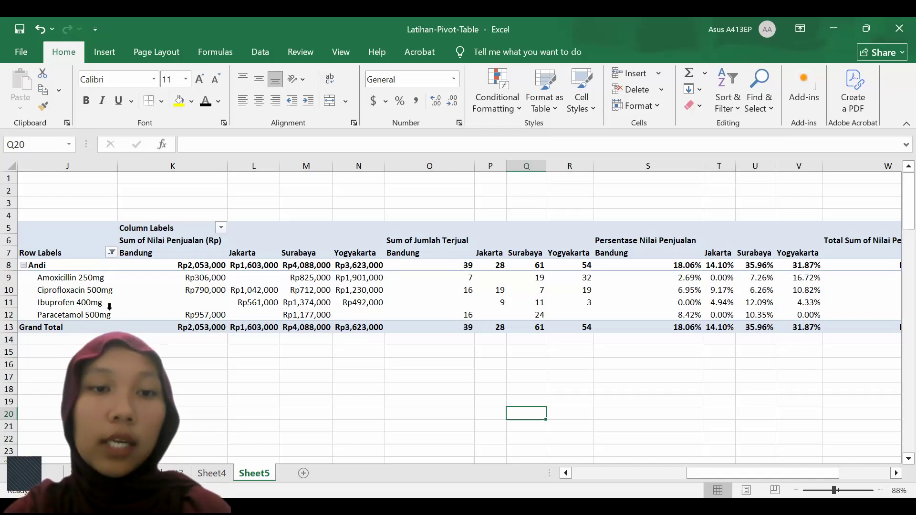
{"action": "scroll", "coordinate": [114, 306], "scroll_direction": "right", "scroll_amount": 1}
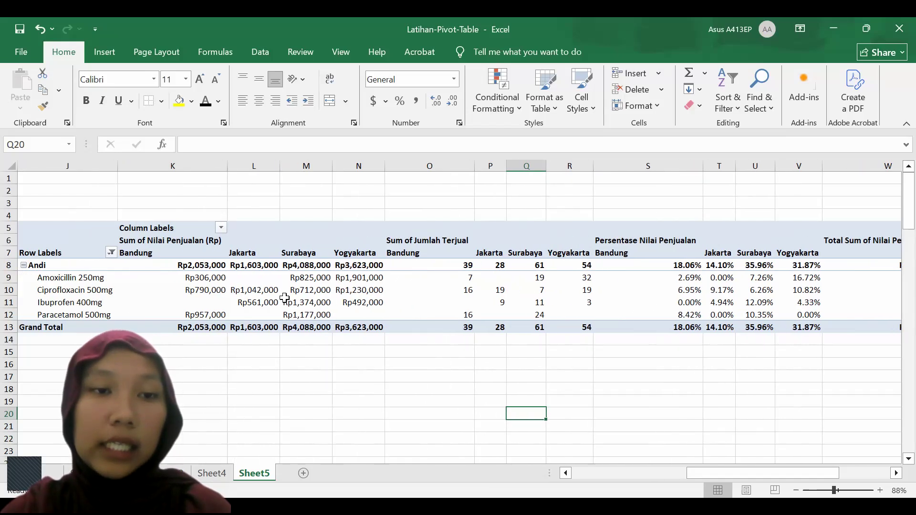
{"action": "scroll", "coordinate": [284, 298], "scroll_direction": "right", "scroll_amount": 1}
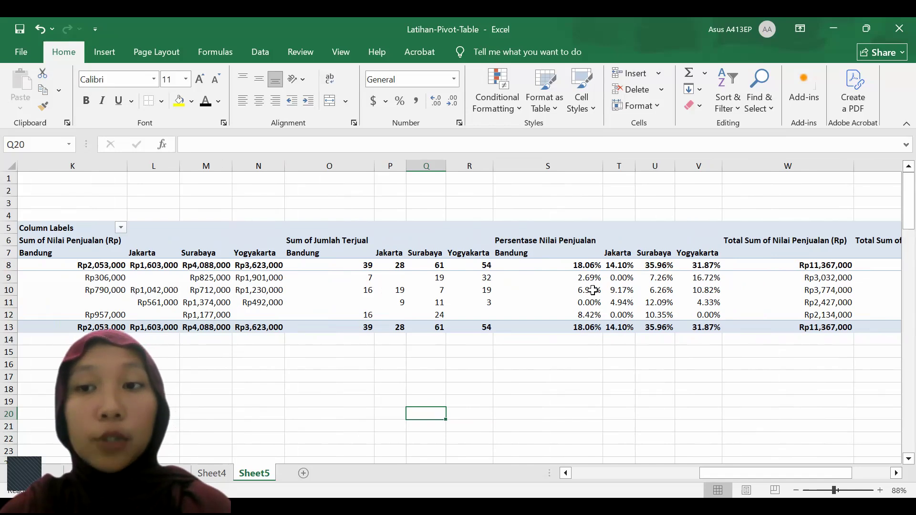
{"action": "scroll", "coordinate": [687, 298], "scroll_direction": "right", "scroll_amount": 3}
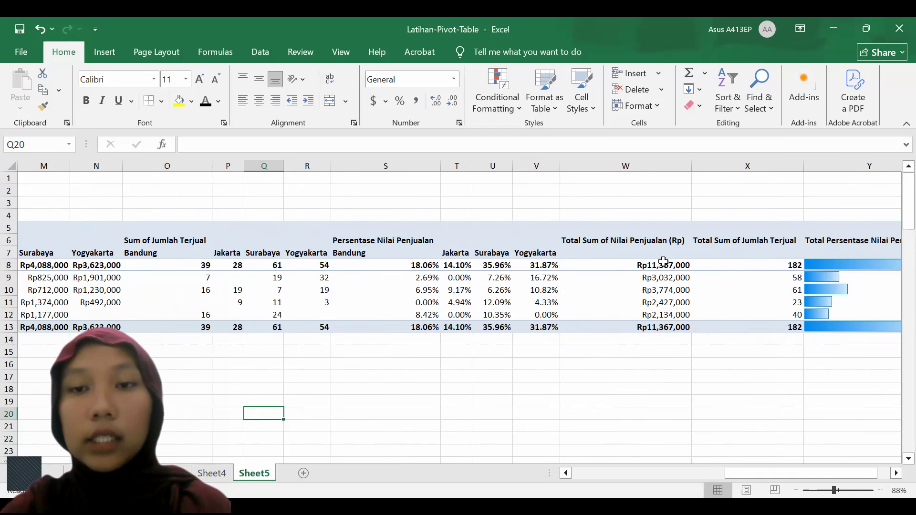
{"action": "mouse_move", "coordinate": [656, 266]}
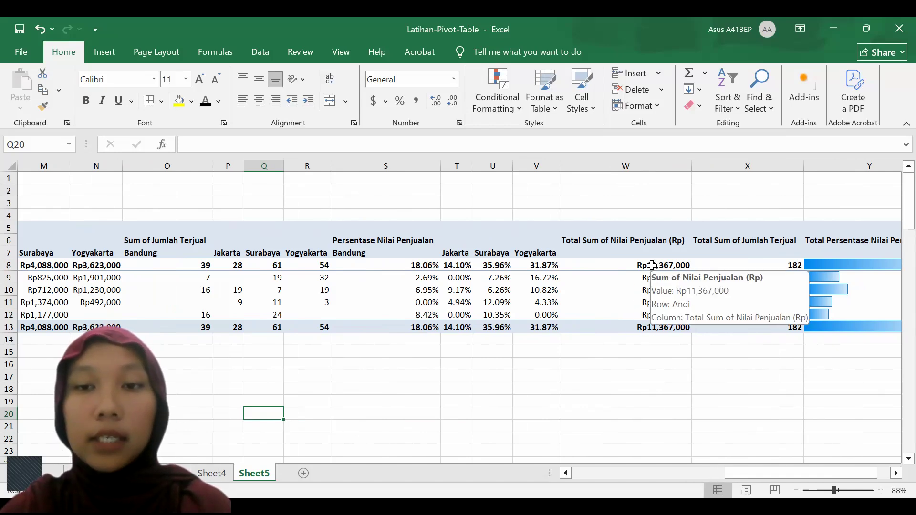
{"action": "left_click", "coordinate": [654, 293]}
{"action": "scroll", "coordinate": [654, 293], "scroll_direction": "left", "scroll_amount": 4}
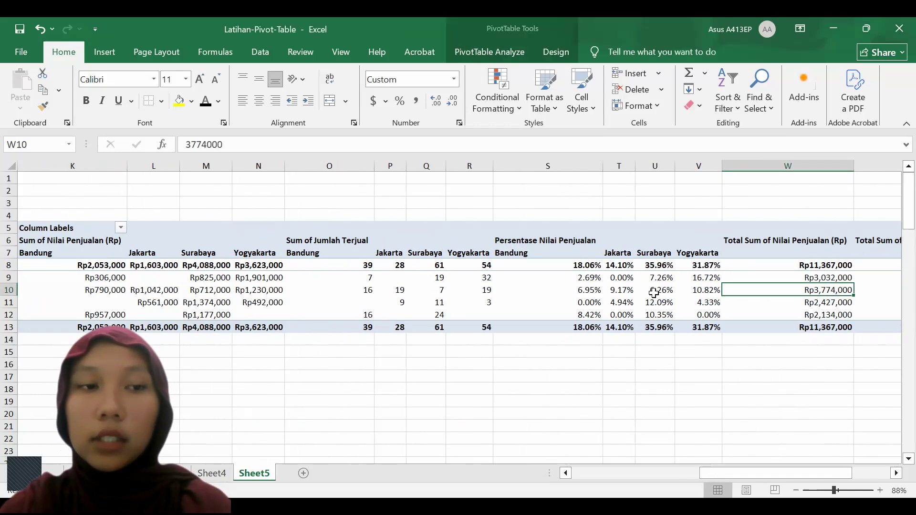
{"action": "scroll", "coordinate": [654, 293], "scroll_direction": "left", "scroll_amount": 3}
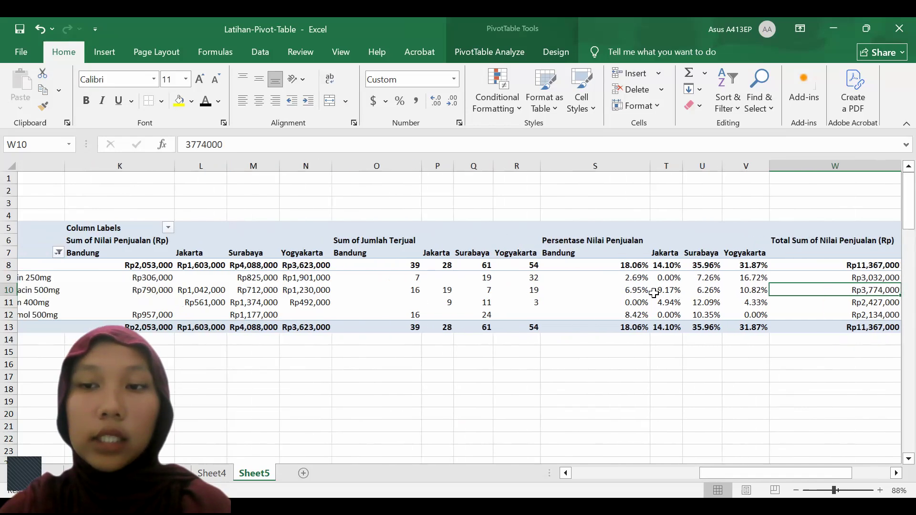
{"action": "scroll", "coordinate": [654, 293], "scroll_direction": "left", "scroll_amount": 2}
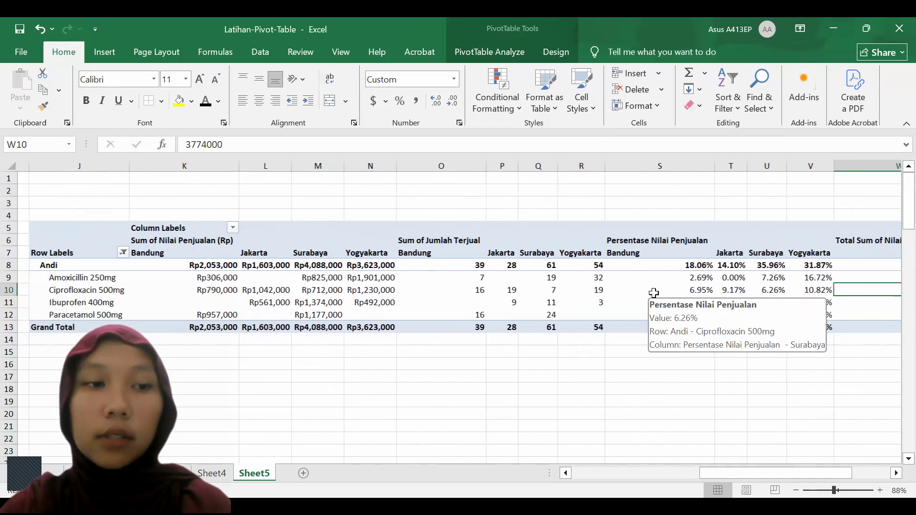
Follow the filtered salesperson's Ciprofloxacin 500mg row across all regions to its total sales value
{"action": "left_click", "coordinate": [119, 294]}
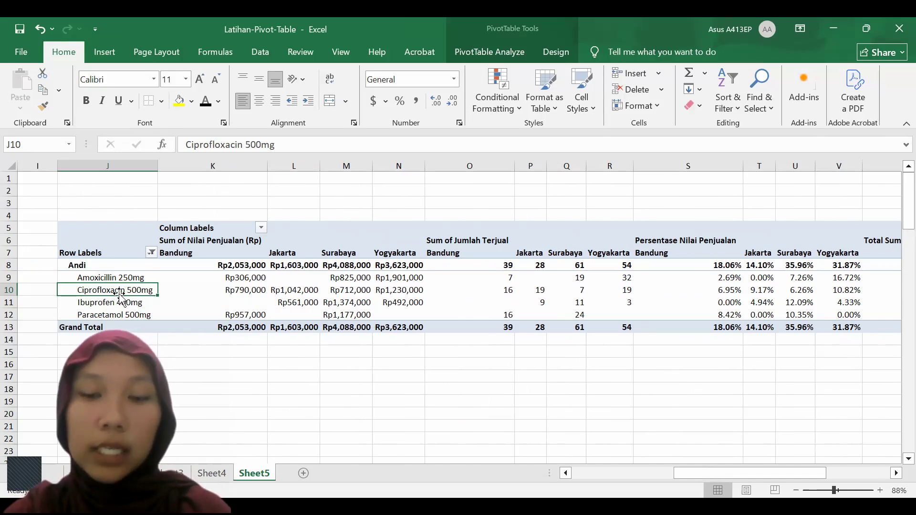
{"action": "key", "text": "Right"}
{"action": "key", "text": "Right"}
{"action": "key", "text": "Right"}
{"action": "key", "text": "Right"}
{"action": "key", "text": "Right"}
{"action": "key", "text": "Right"}
{"action": "key", "text": "Right"}
{"action": "key", "text": "Right"}
{"action": "key", "text": "Right"}
{"action": "key", "text": "Right"}
{"action": "scroll", "coordinate": [119, 294], "scroll_direction": "right", "scroll_amount": 1}
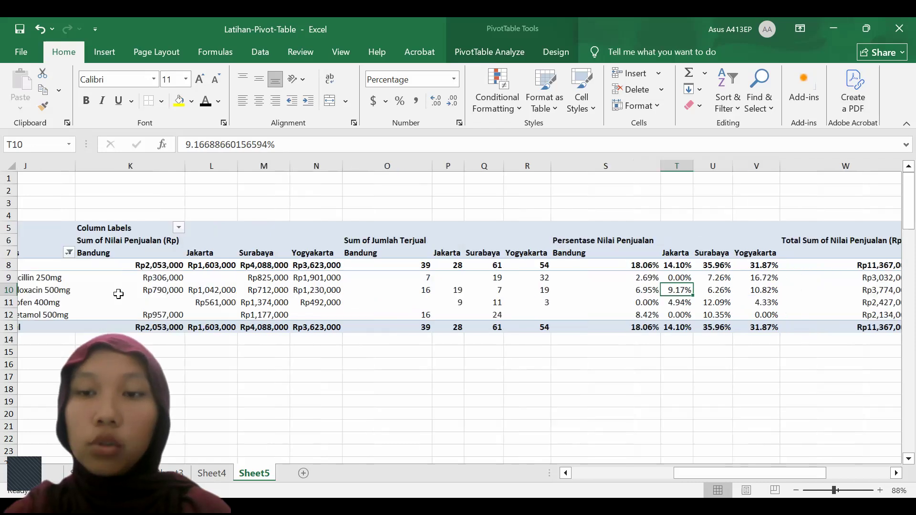
{"action": "scroll", "coordinate": [119, 294], "scroll_direction": "right", "scroll_amount": 1}
{"action": "key", "text": "Right"}
{"action": "key", "text": "Right"}
{"action": "key", "text": "Right"}
{"action": "key", "text": "Right"}
{"action": "scroll", "coordinate": [118, 294], "scroll_direction": "right", "scroll_amount": 1}
{"action": "key", "text": "Left"}
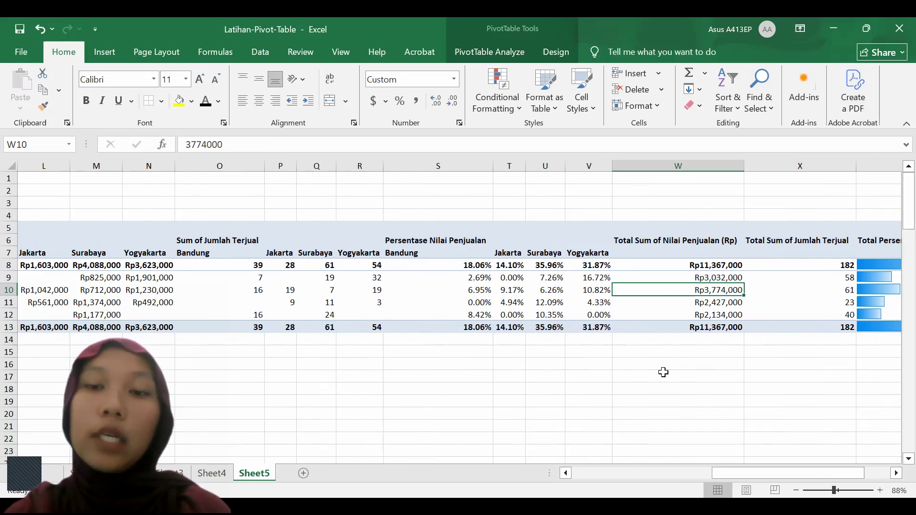
Review the filtered PivotTable's regional columns and the drug sales source data beside it
{"action": "scroll", "coordinate": [663, 372], "scroll_direction": "left", "scroll_amount": 5}
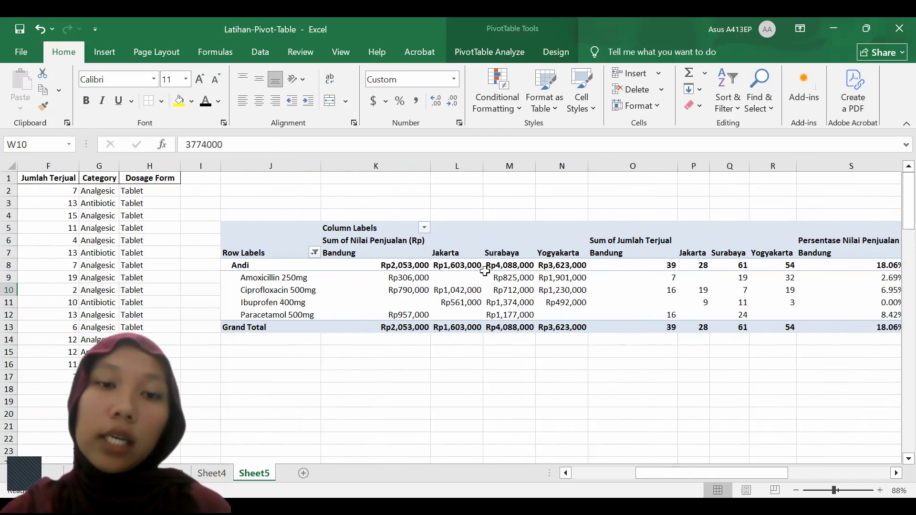
{"action": "scroll", "coordinate": [503, 341], "scroll_direction": "right", "scroll_amount": 2}
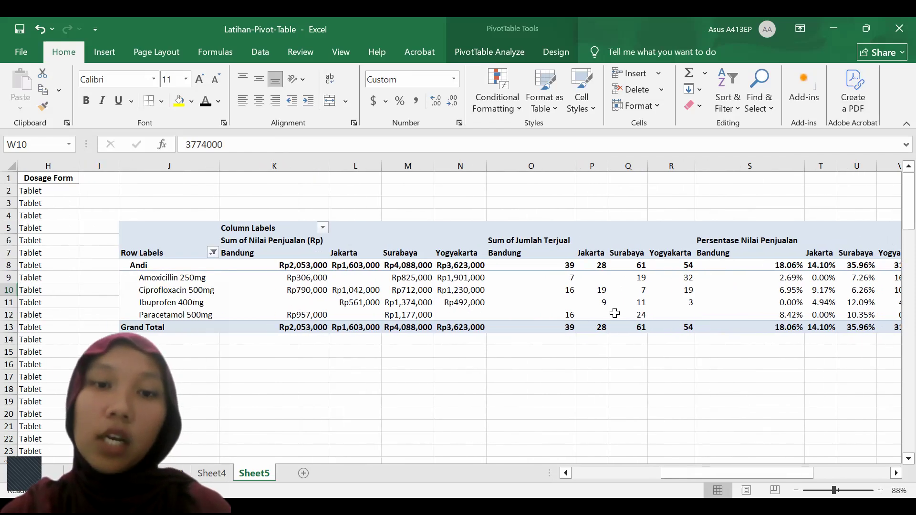
{"action": "scroll", "coordinate": [614, 313], "scroll_direction": "left", "scroll_amount": 3}
{"action": "scroll", "coordinate": [615, 313], "scroll_direction": "down", "scroll_amount": 6}
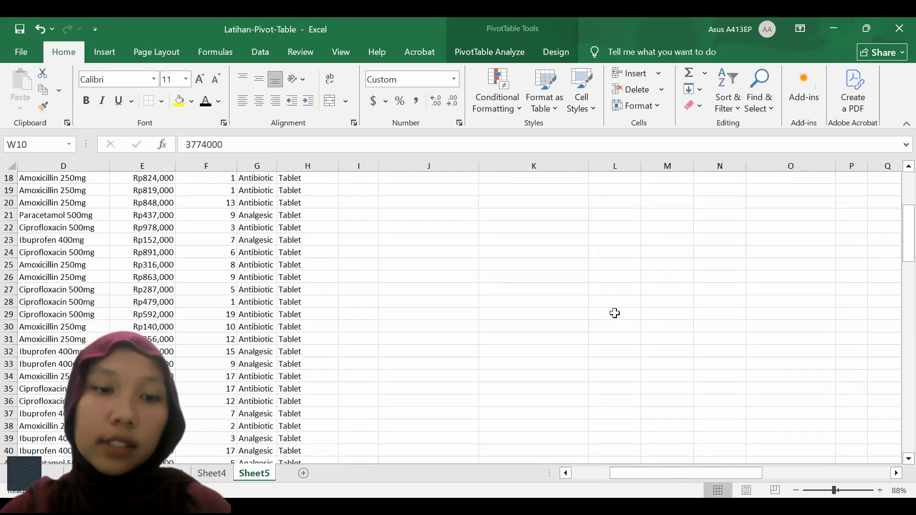
{"action": "scroll", "coordinate": [615, 313], "scroll_direction": "up", "scroll_amount": 6}
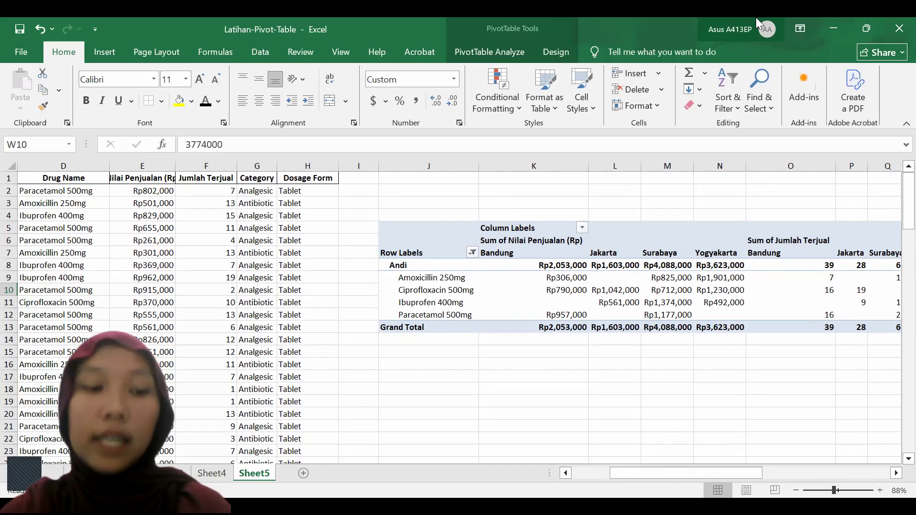